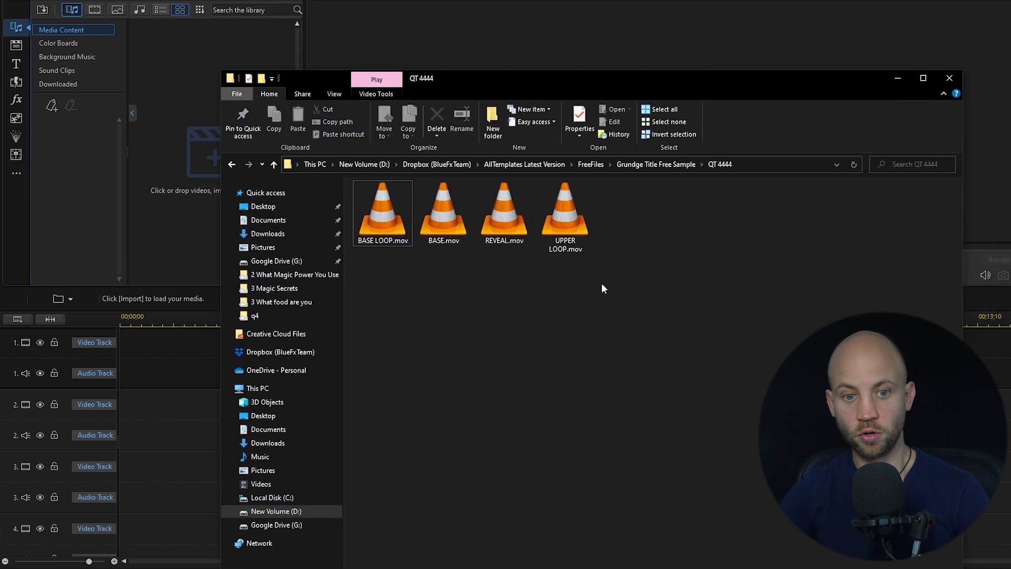
- Open the QT 4444 folder inside the Grundge Title Free Sample folder
click(637, 163)
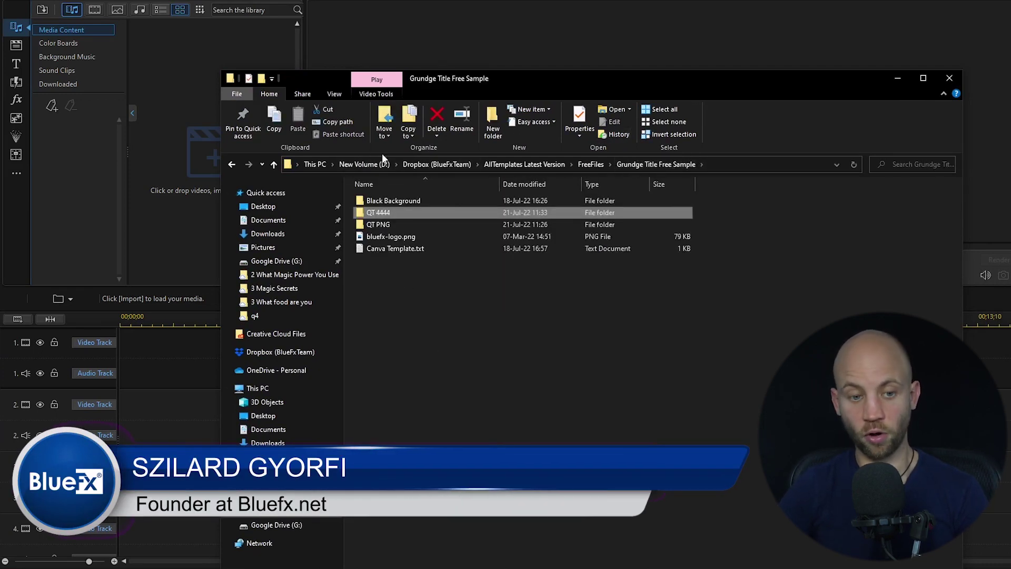
click(376, 226)
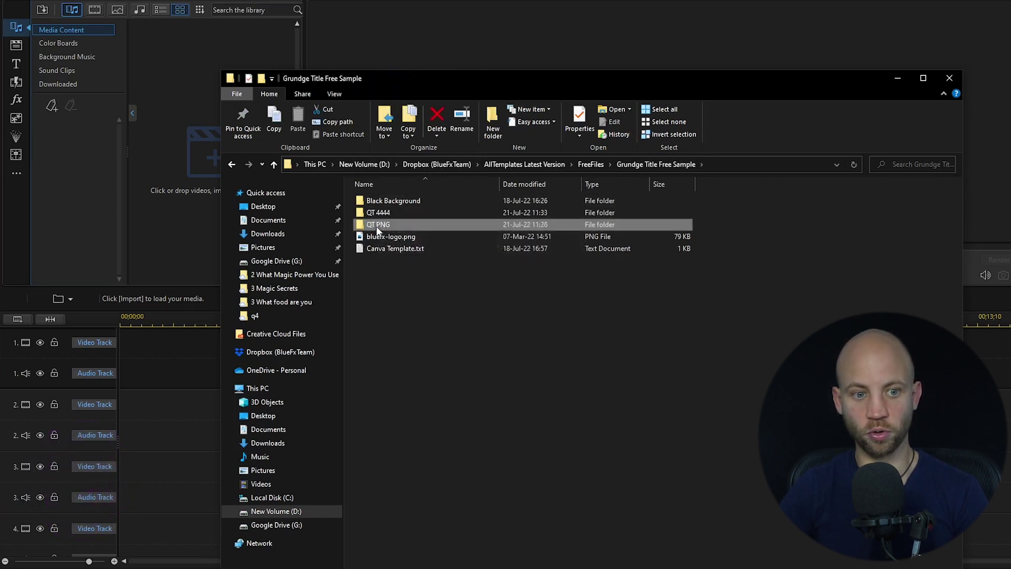
click(372, 212)
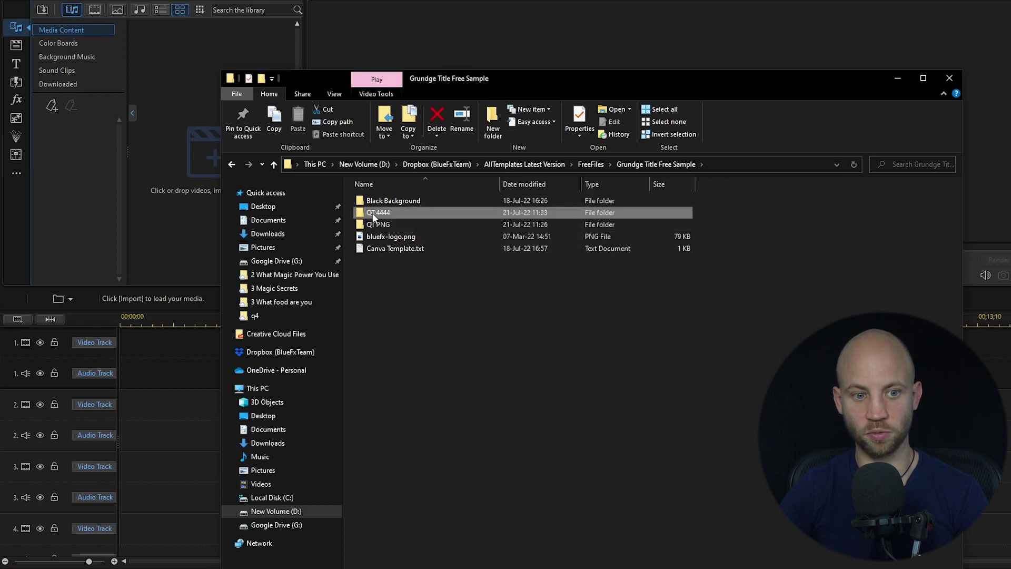
double_click(372, 213)
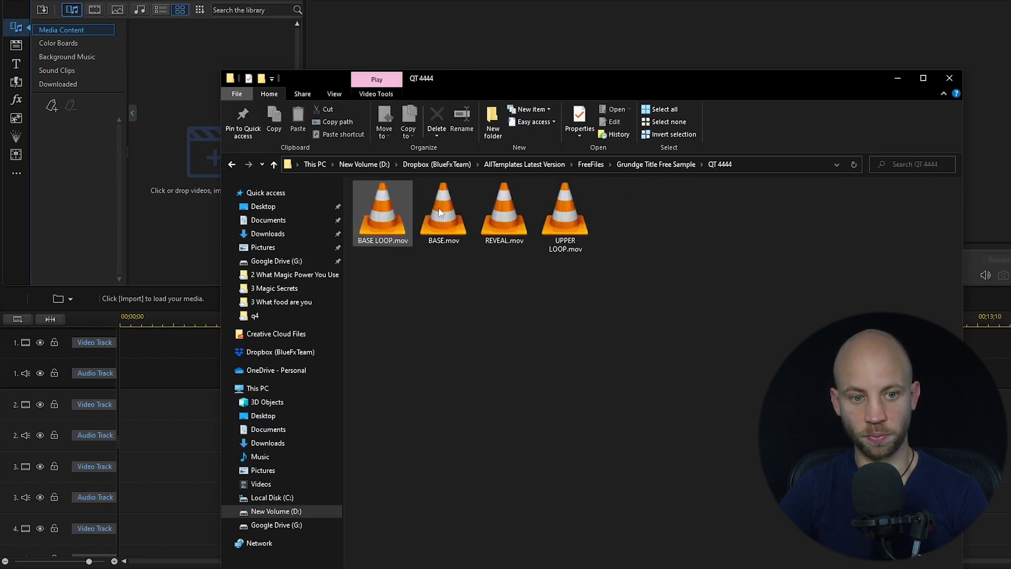
- Drag BASE, BASE LOOP, REVEAL and UPPER LOOP .mov clips into the media library, then leave Explorer
drag(656, 210, 390, 210)
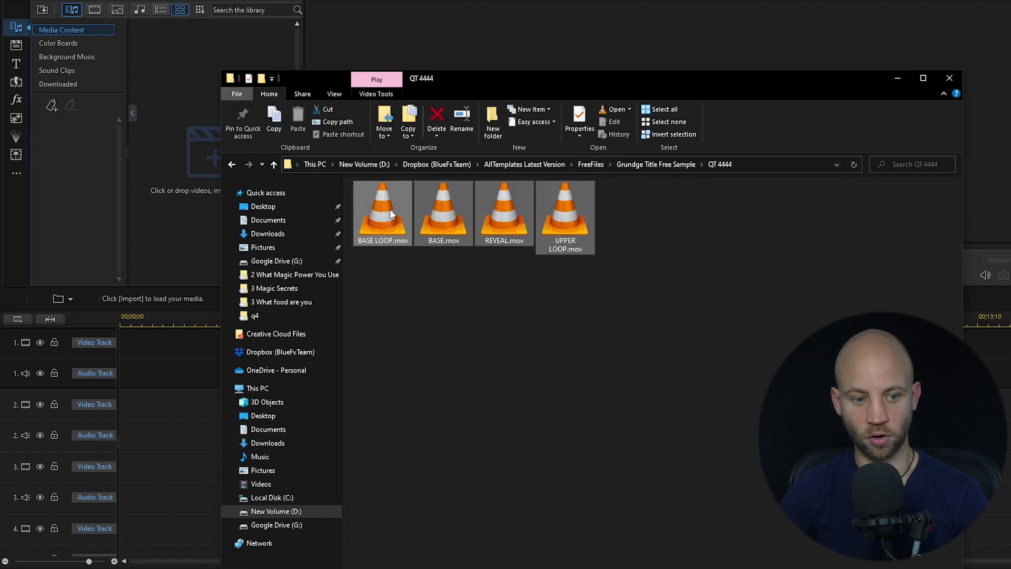
drag(510, 74, 646, 26)
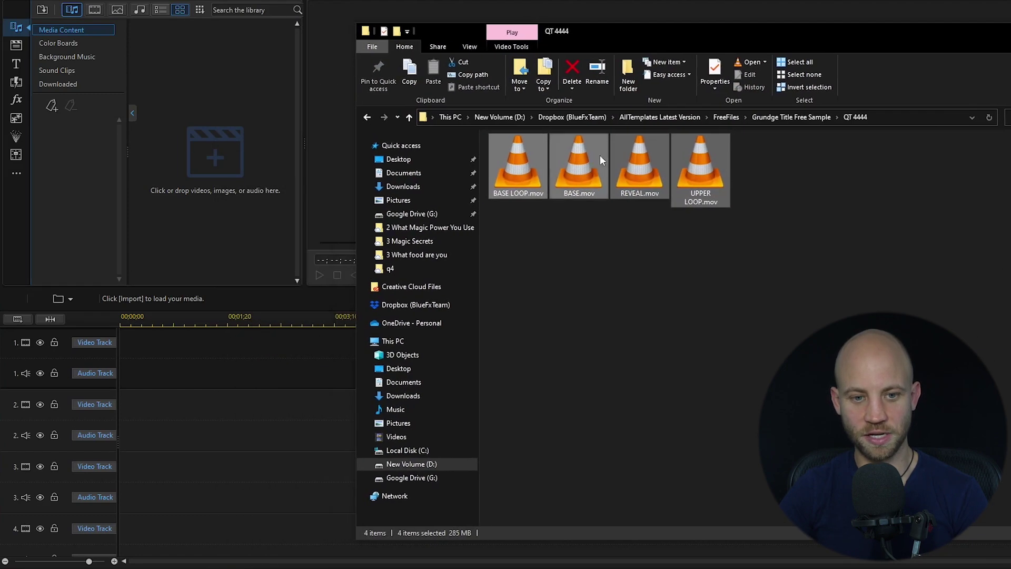
drag(522, 144, 175, 149)
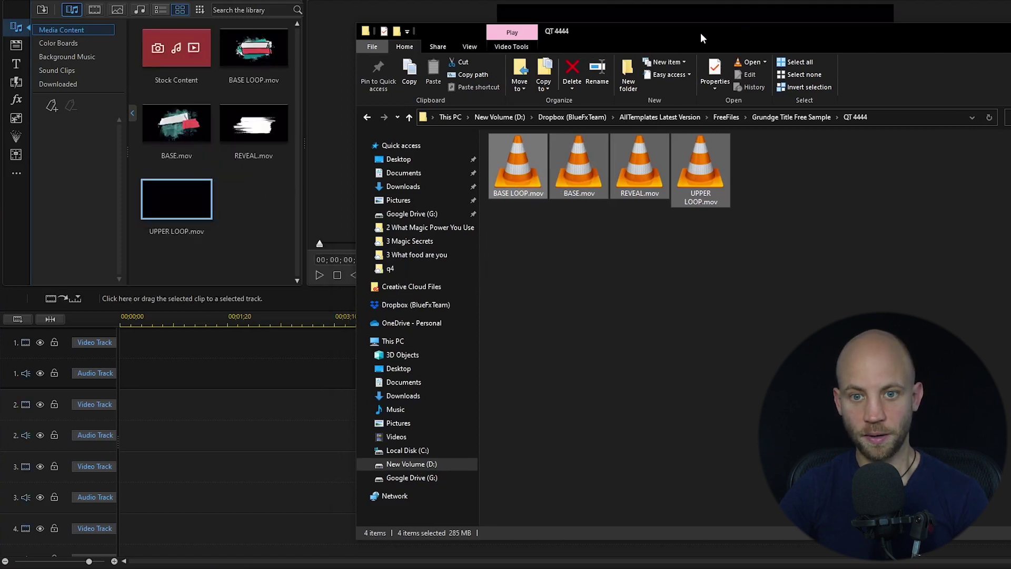
key(alt+Tab)
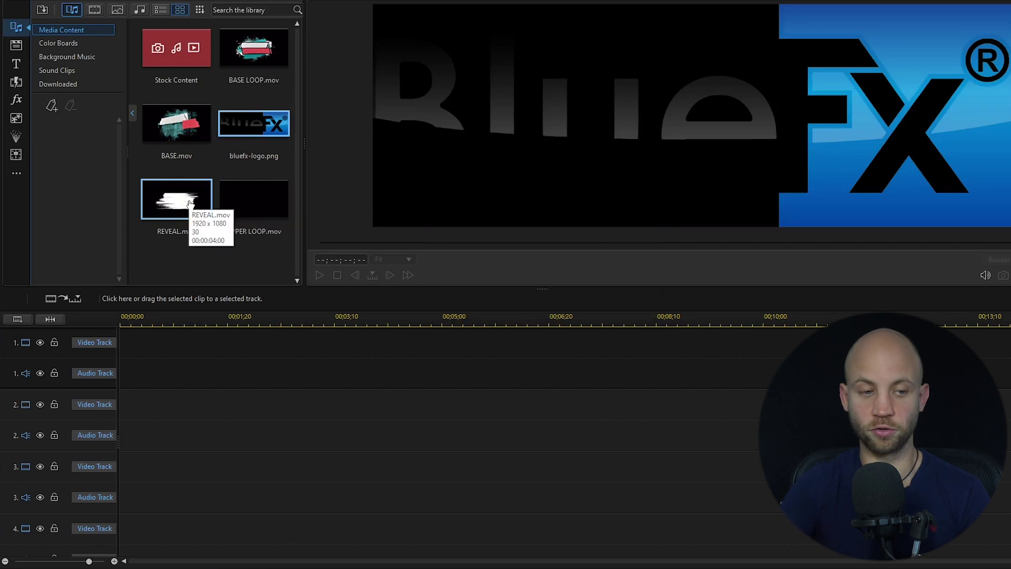
- Put BASE then BASE LOOP on track 1, REVEAL then UPPER LOOP below, then move that pair lower
click(162, 132)
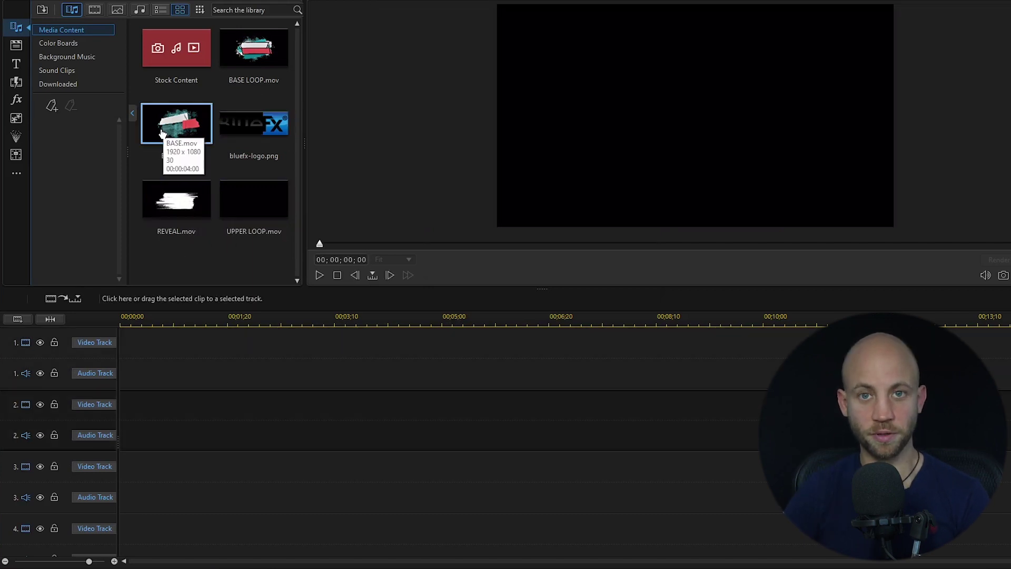
drag(162, 133, 100, 371)
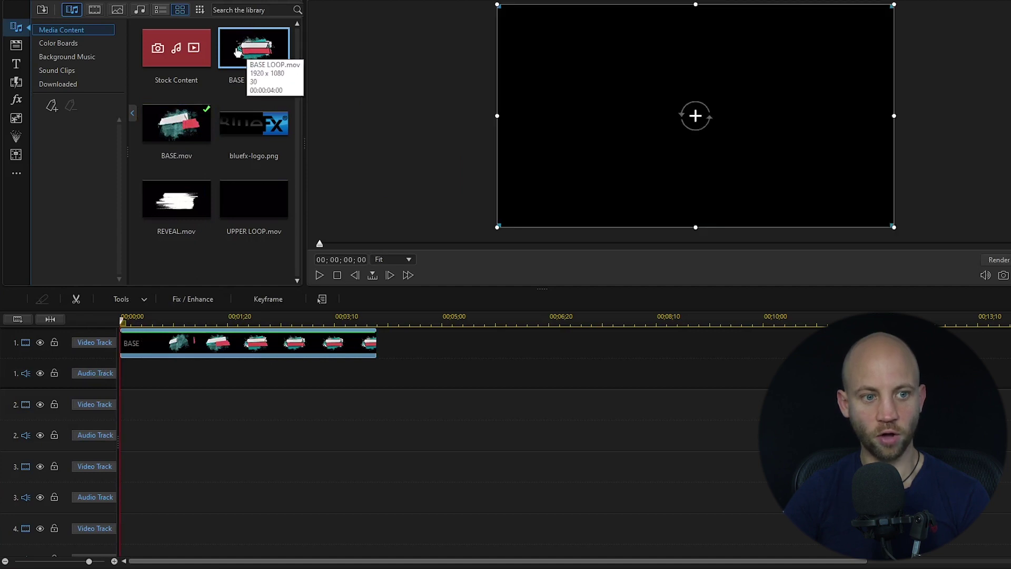
drag(177, 199, 123, 416)
drag(240, 58, 378, 342)
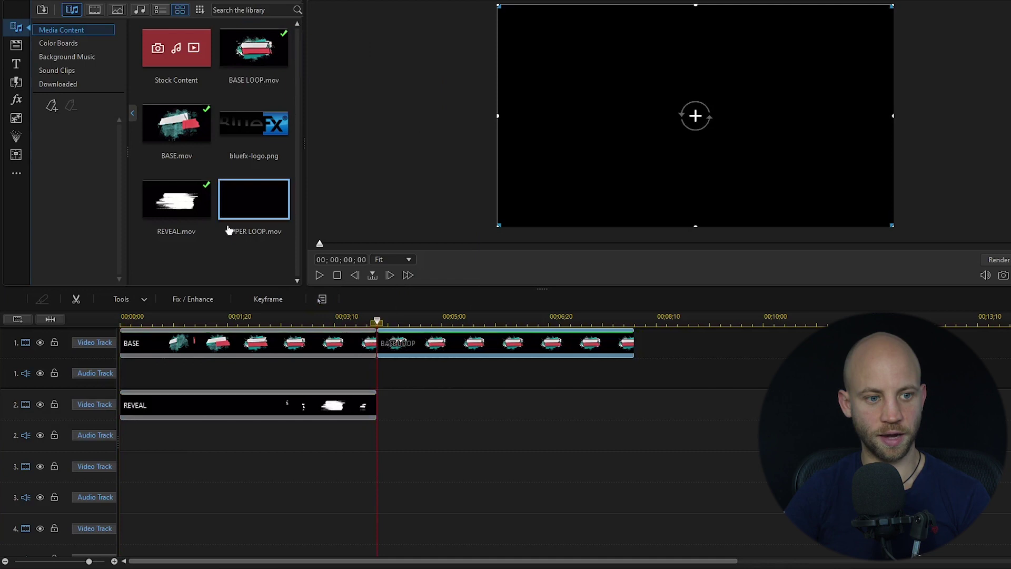
drag(230, 203, 376, 421)
ctrl+click(152, 410)
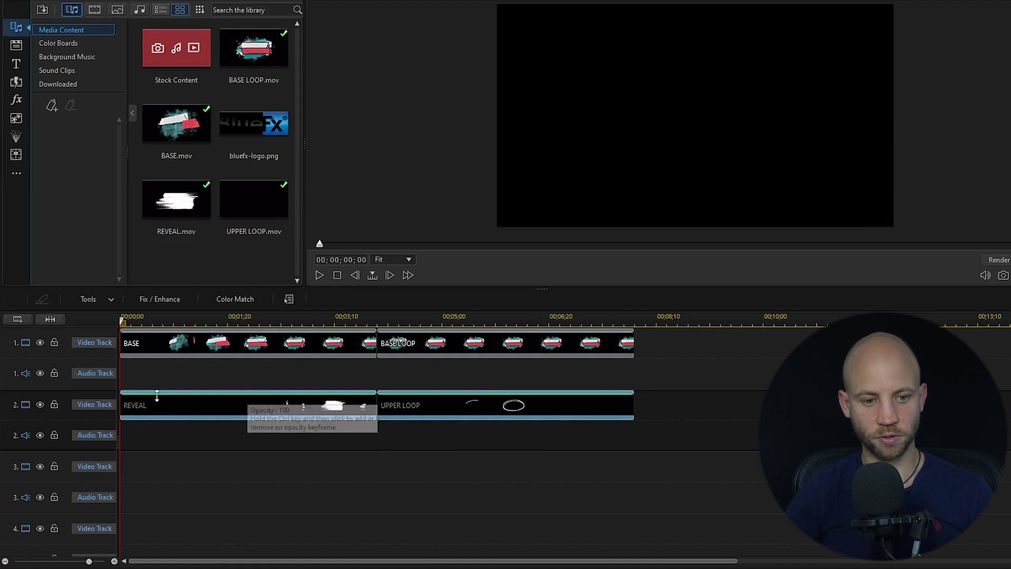
drag(162, 408, 147, 514)
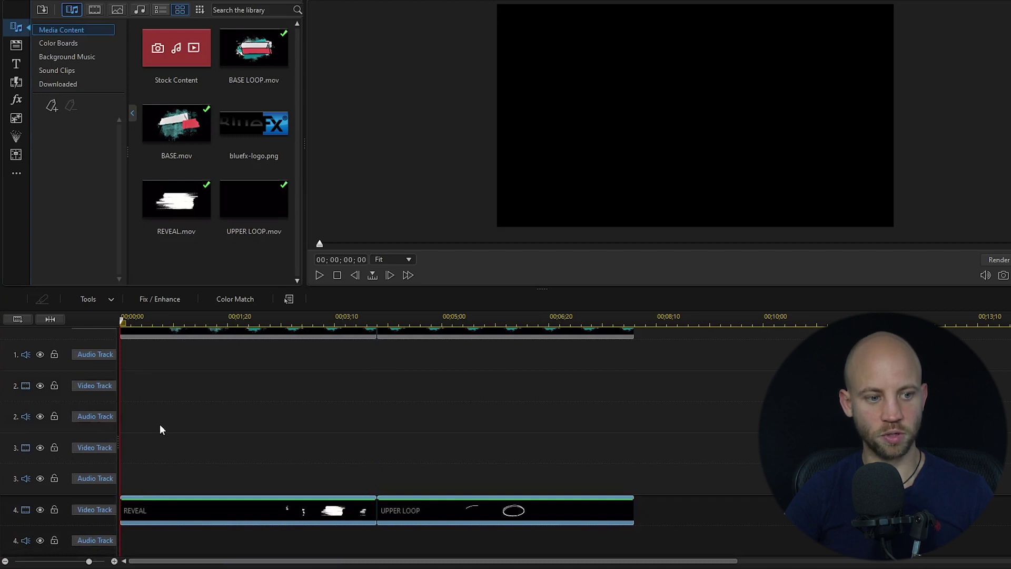
- Add bluefx-logo.png to track 2 ending at 00;00;08;00, and lock track 4
drag(243, 131, 122, 406)
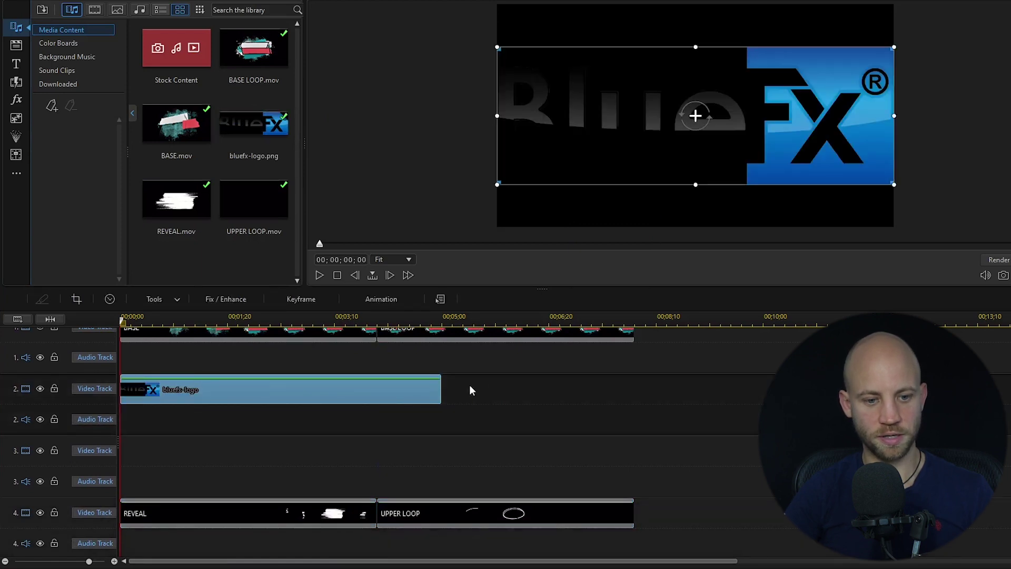
drag(441, 390, 635, 387)
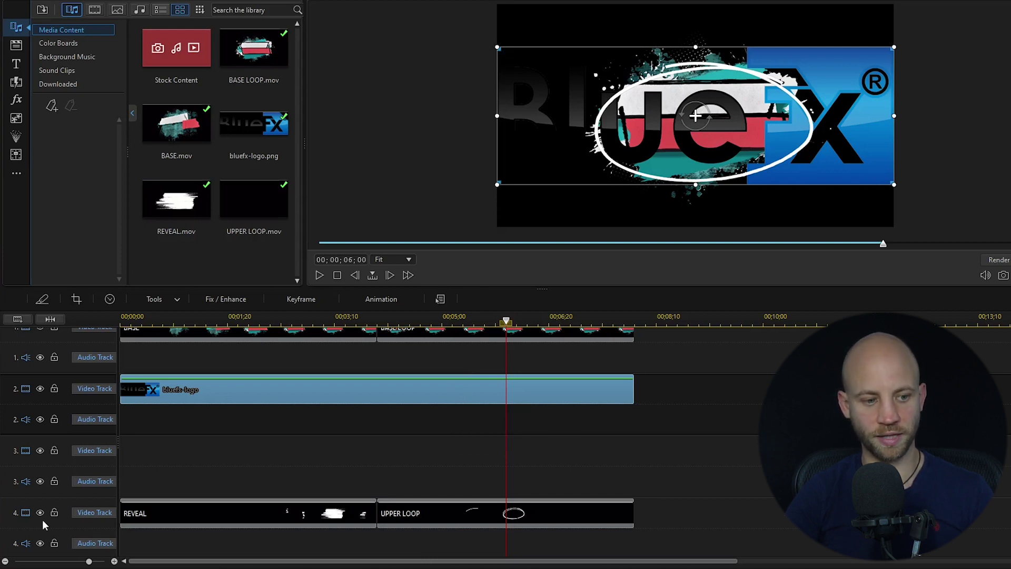
key(Home)
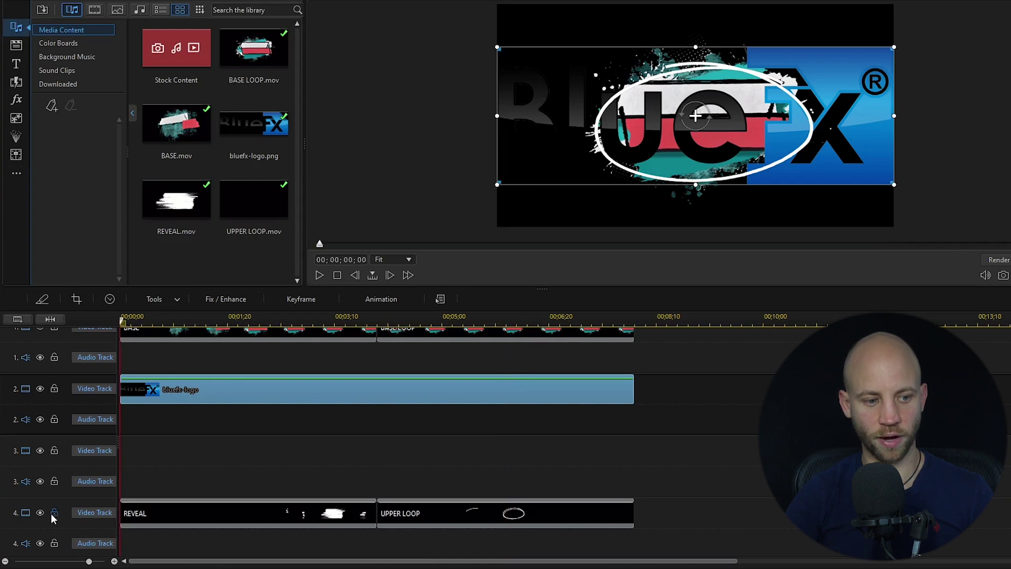
click(54, 514)
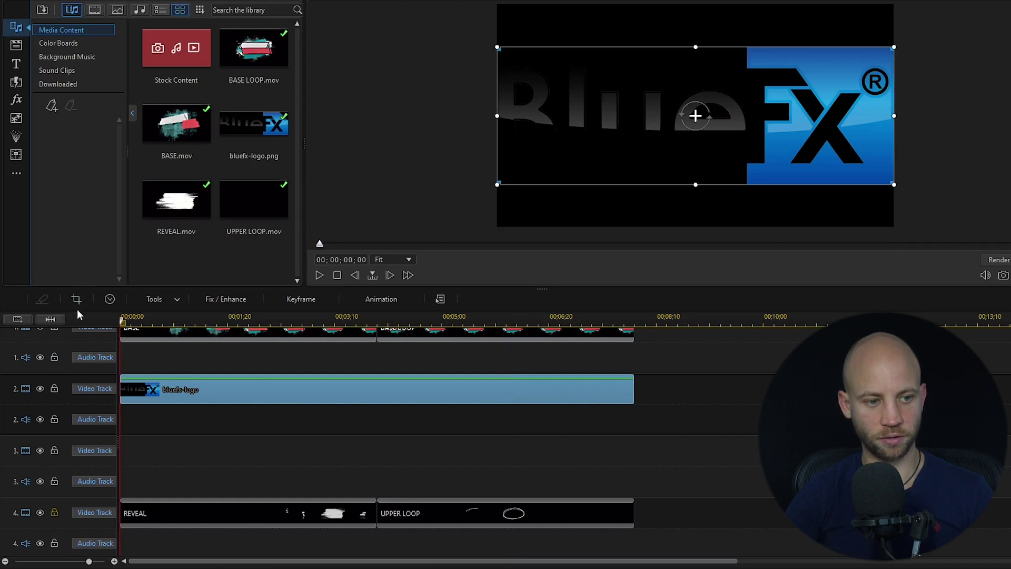
- Scale the bluefx logo down to fit the white upper banner, checking it at 00;00;06;18
scroll(375, 376, up, 1)
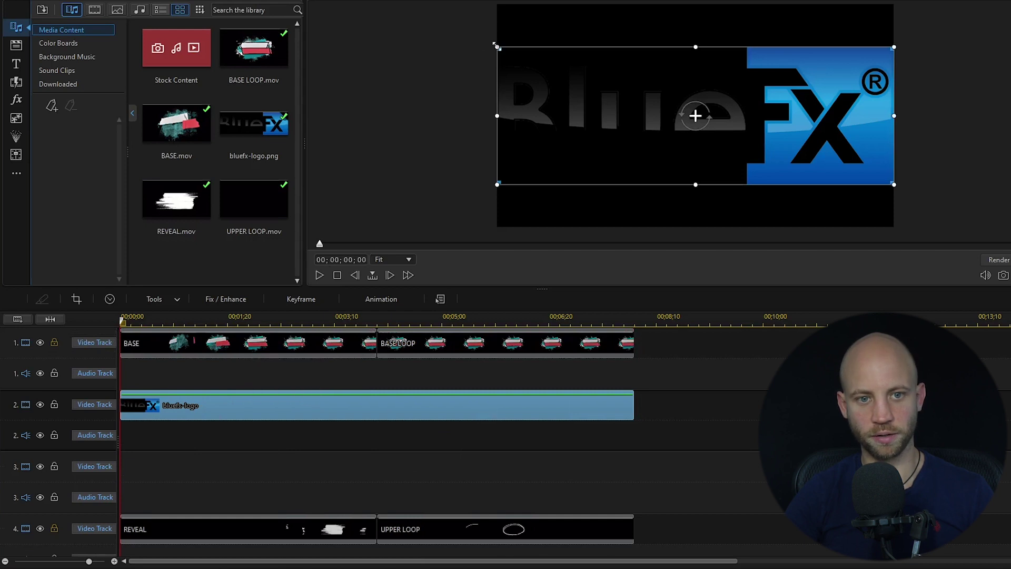
drag(498, 48, 624, 91)
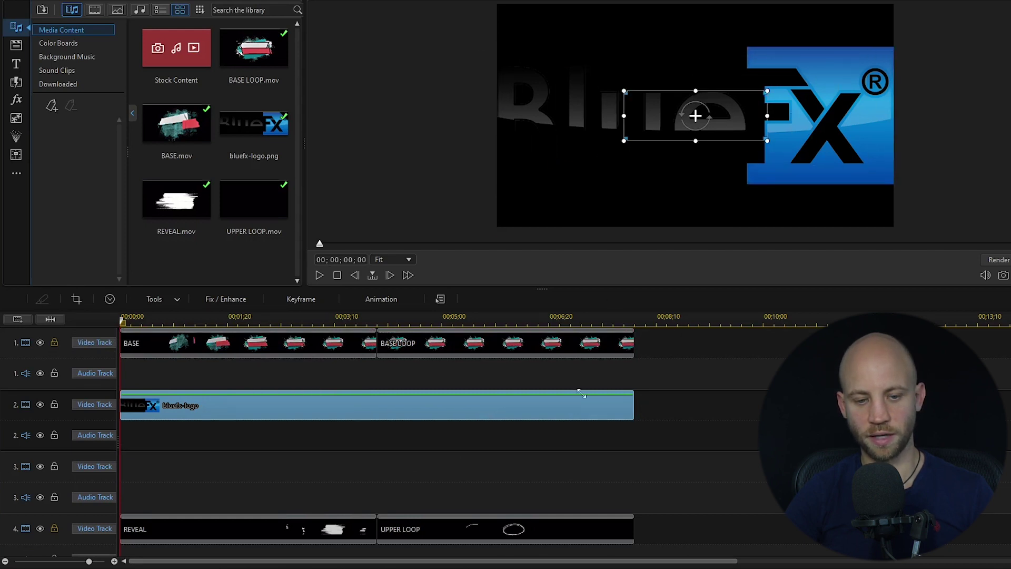
click(544, 317)
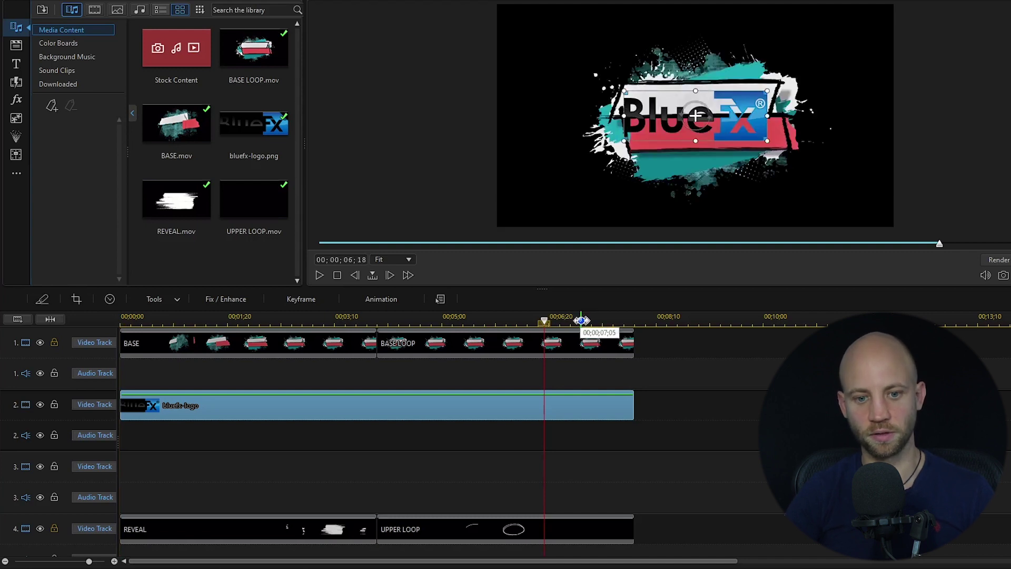
drag(624, 91, 671, 100)
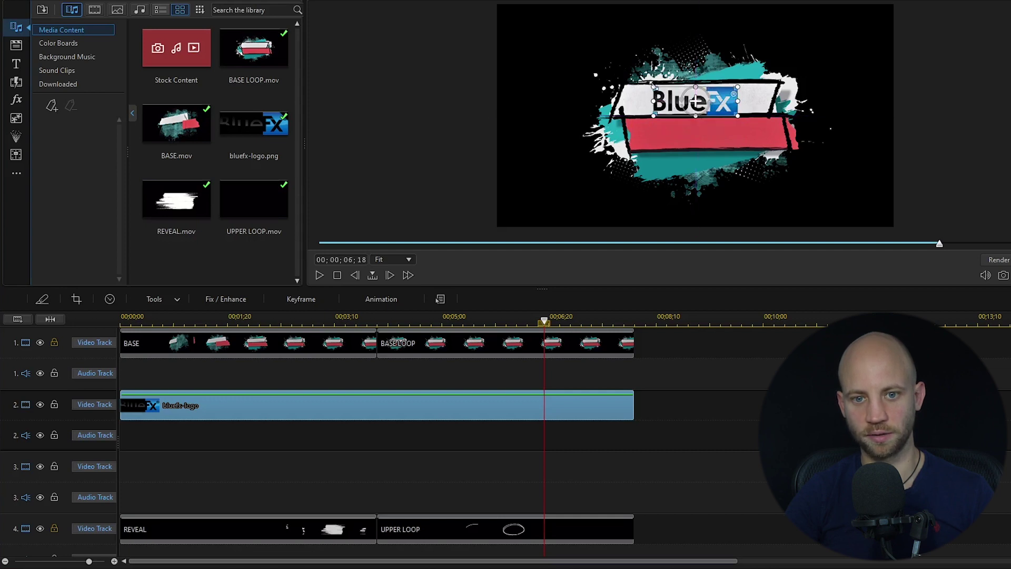
click(573, 196)
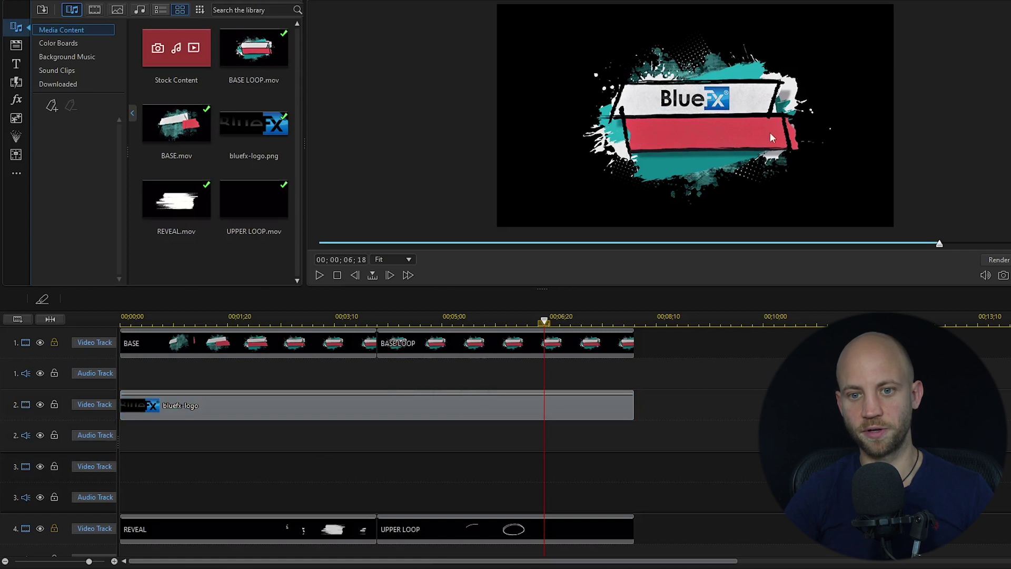
- Drag the Default Text Only title onto video track 3 and select its My Title text
click(17, 64)
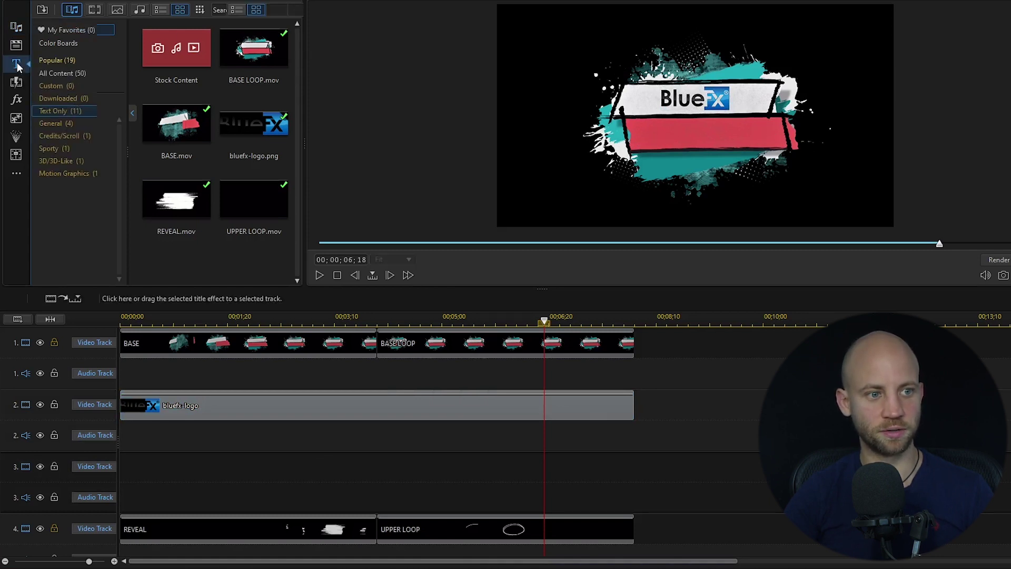
click(53, 85)
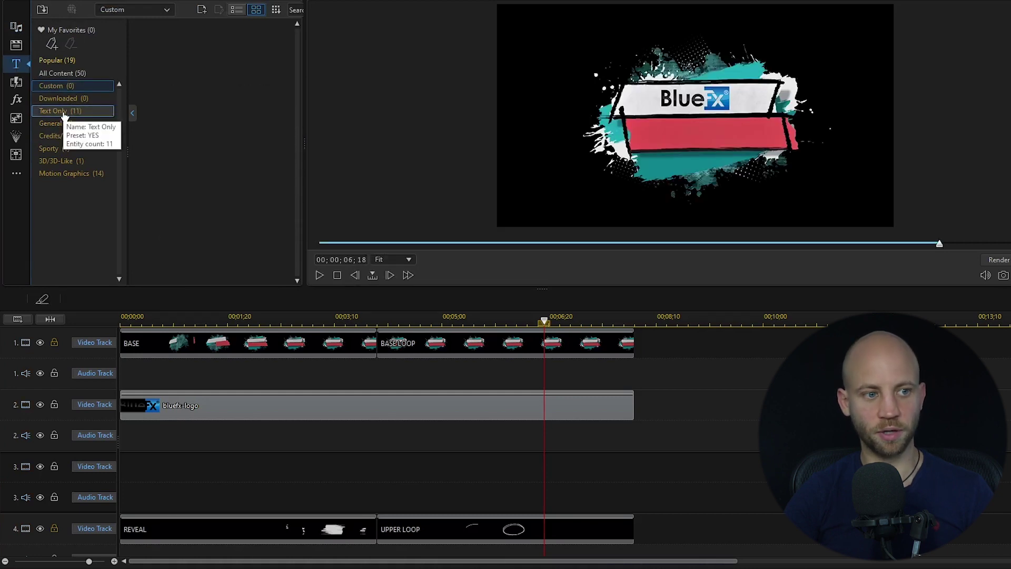
click(64, 113)
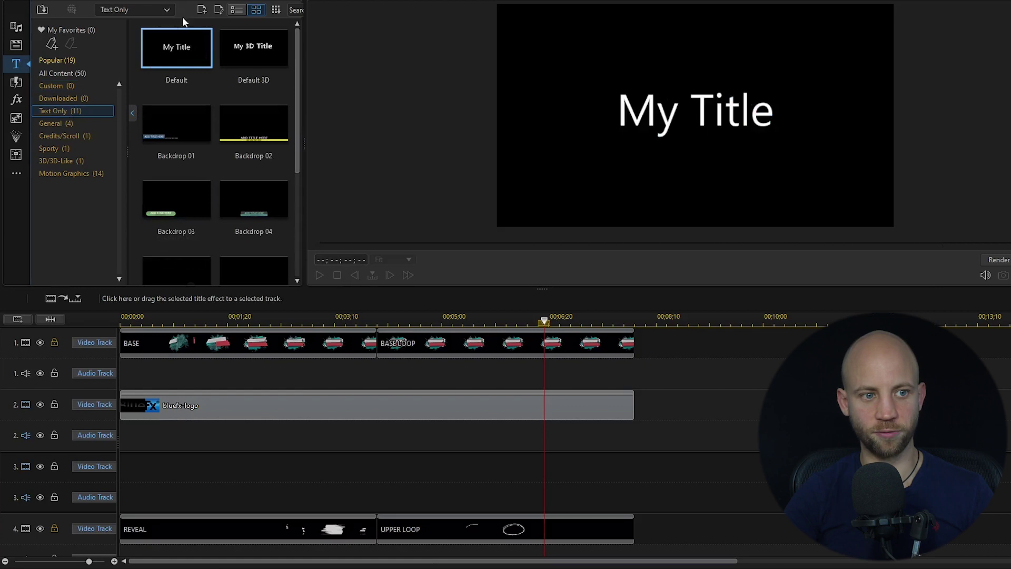
drag(168, 48, 119, 480)
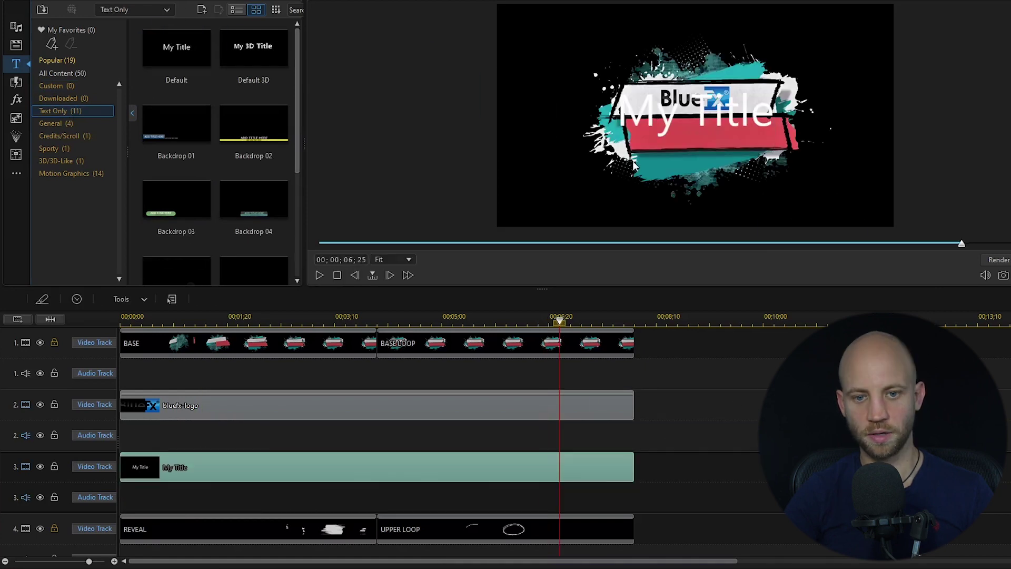
click(622, 113)
- Replace the title text with 'The Best Templates' at font size 14
drag(622, 117, 774, 122)
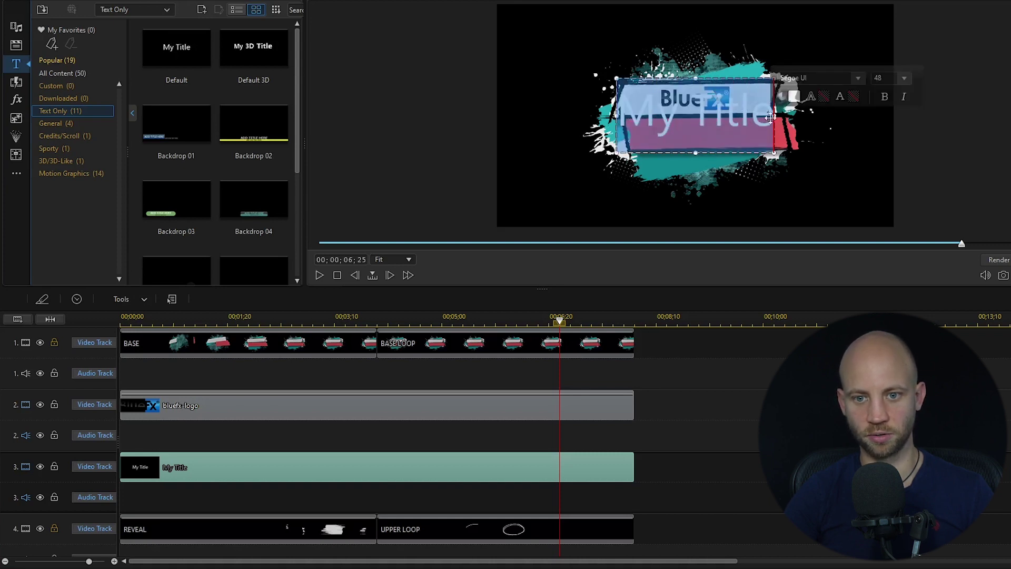
text(The Best Templates)
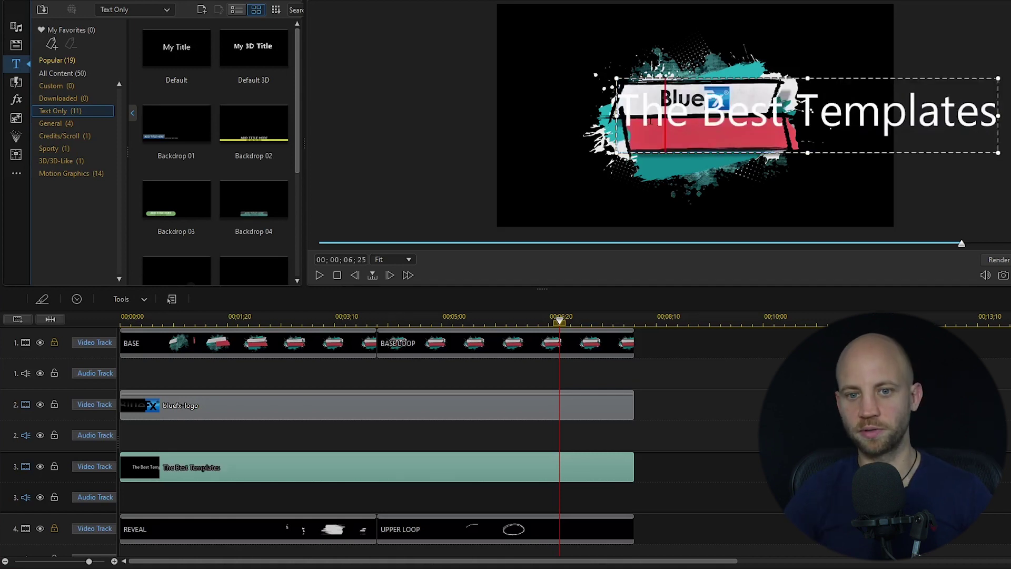
key(ctrl+a)
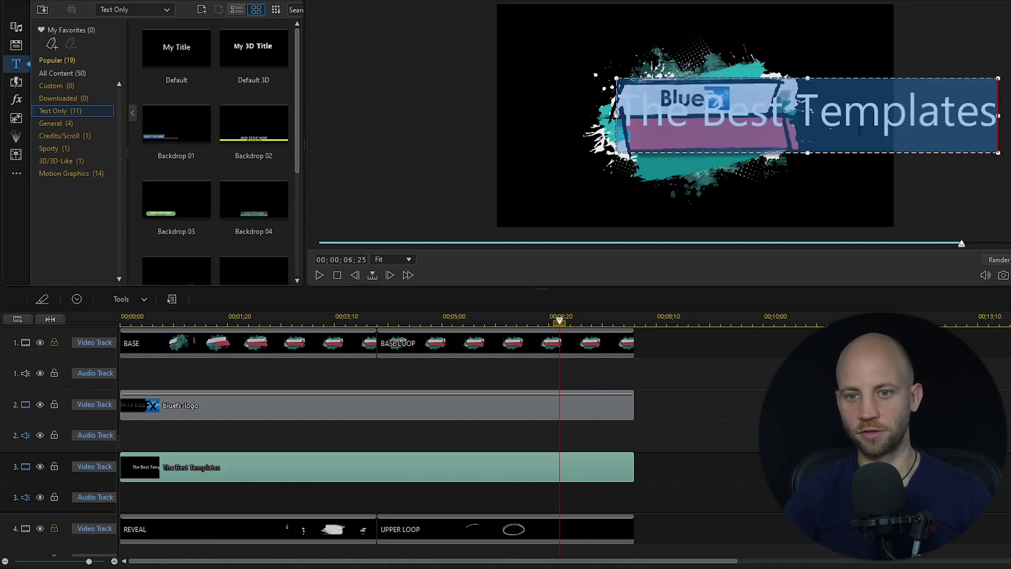
mouse_move(688, 121)
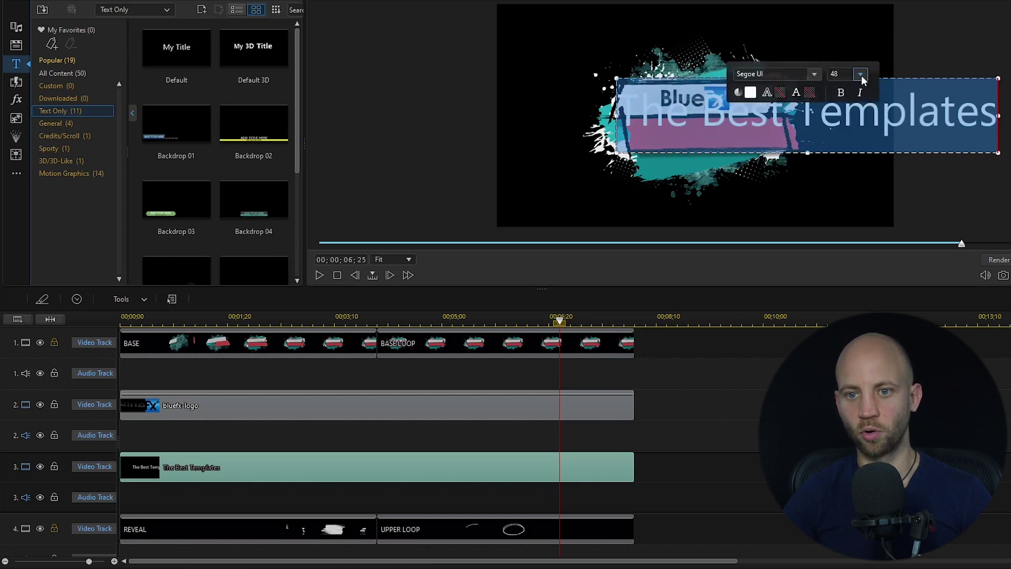
click(861, 75)
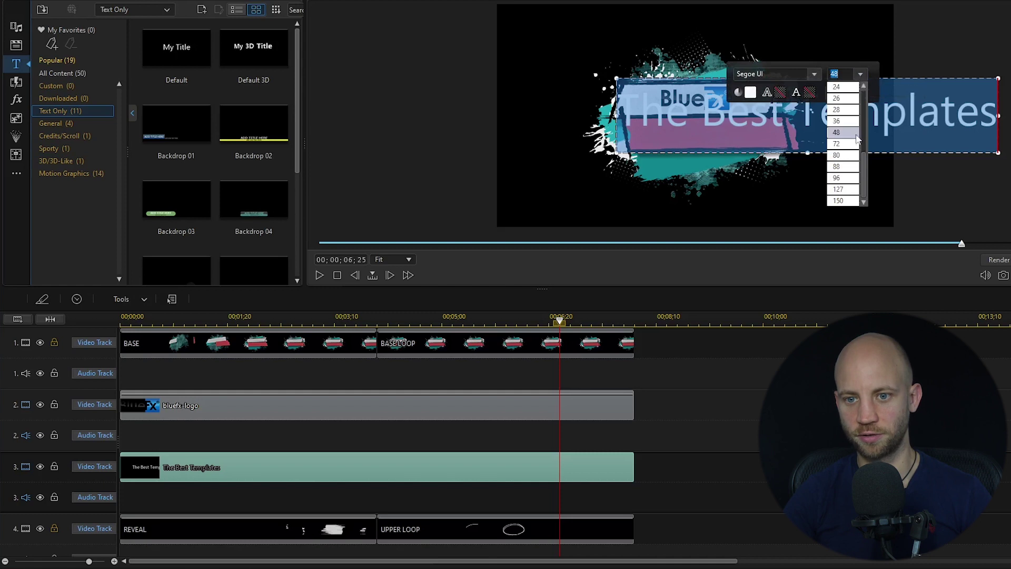
drag(864, 164, 864, 136)
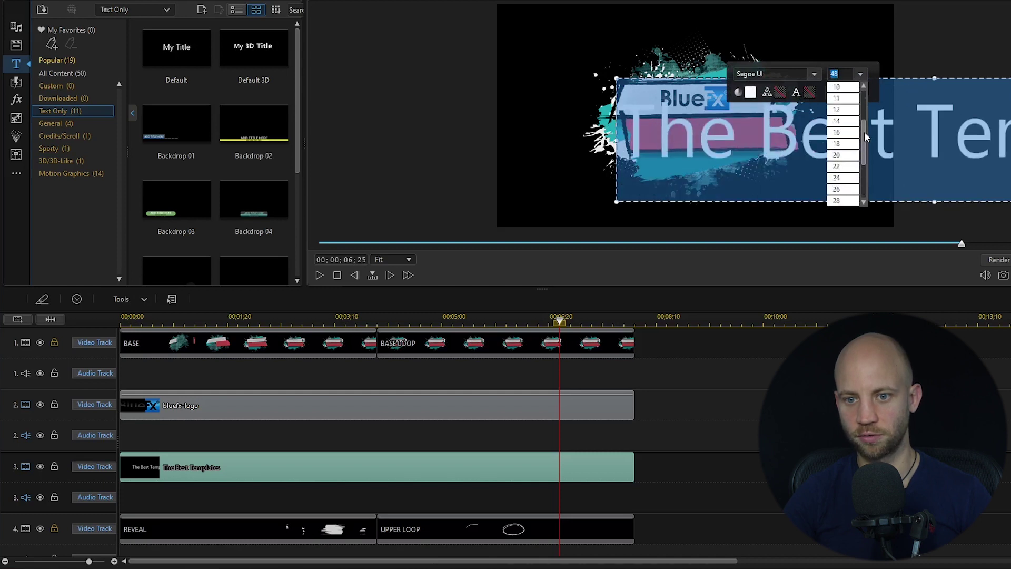
click(837, 122)
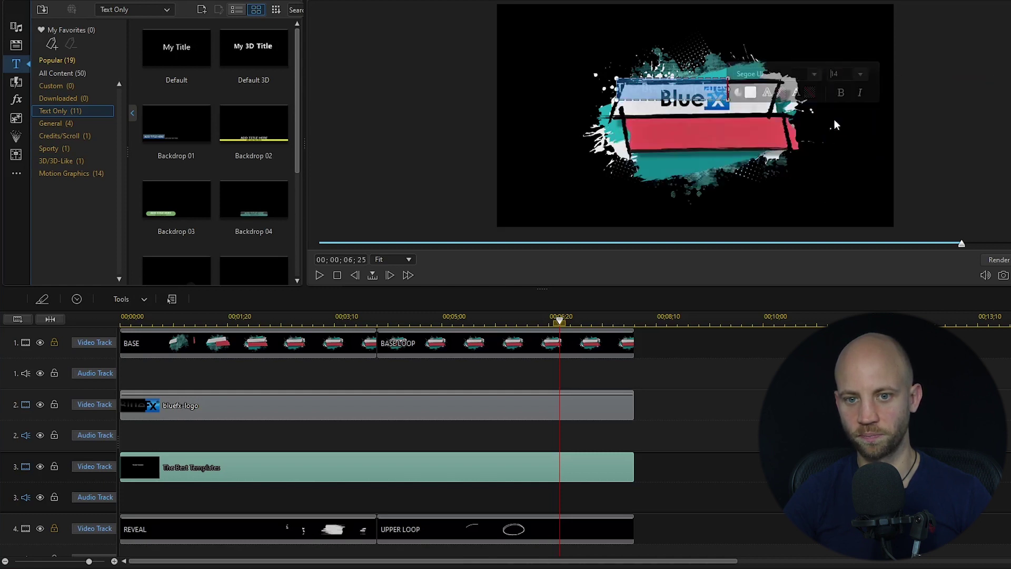
- Make the title text black and position it inside the red bar
click(751, 93)
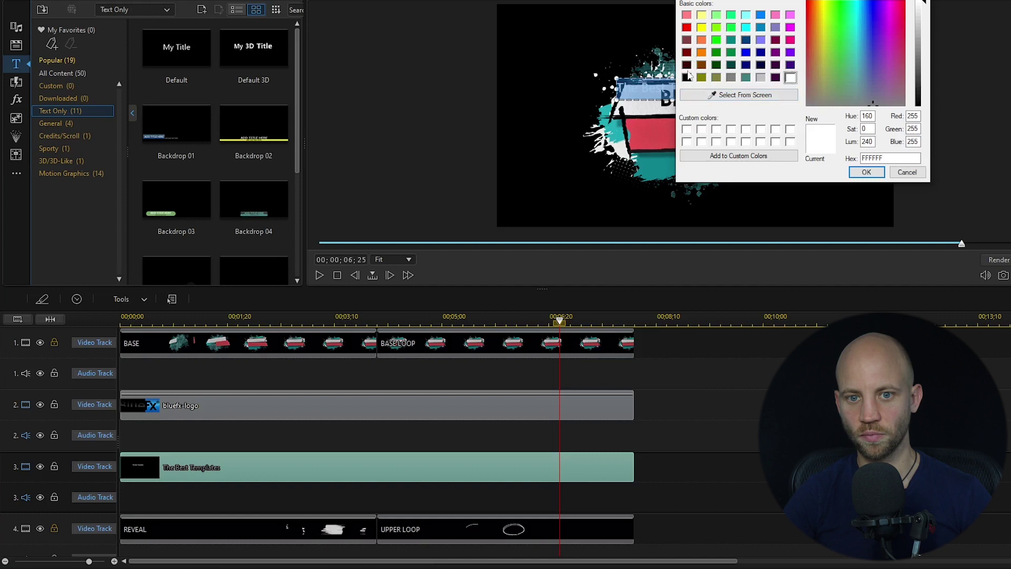
click(688, 77)
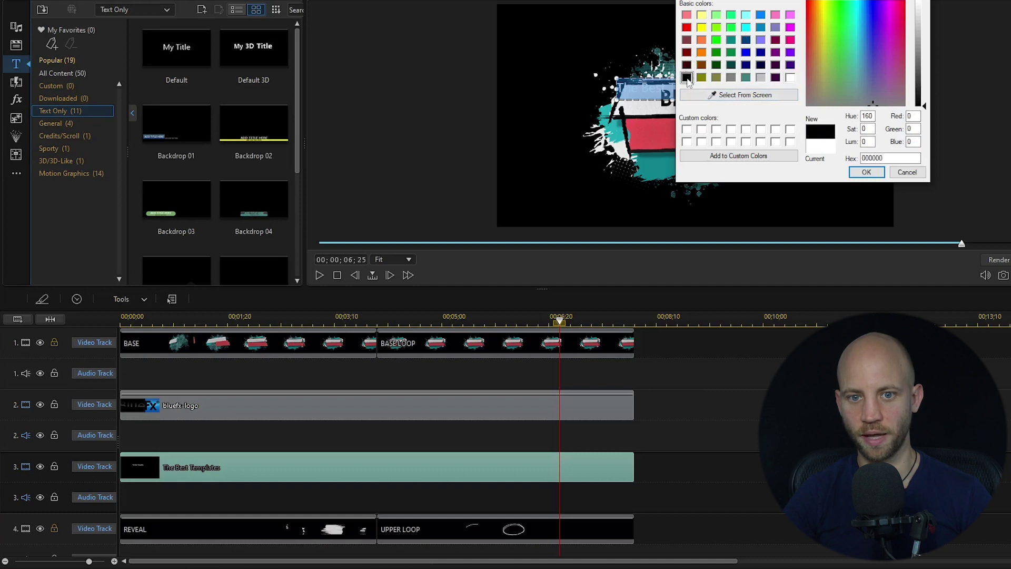
click(867, 172)
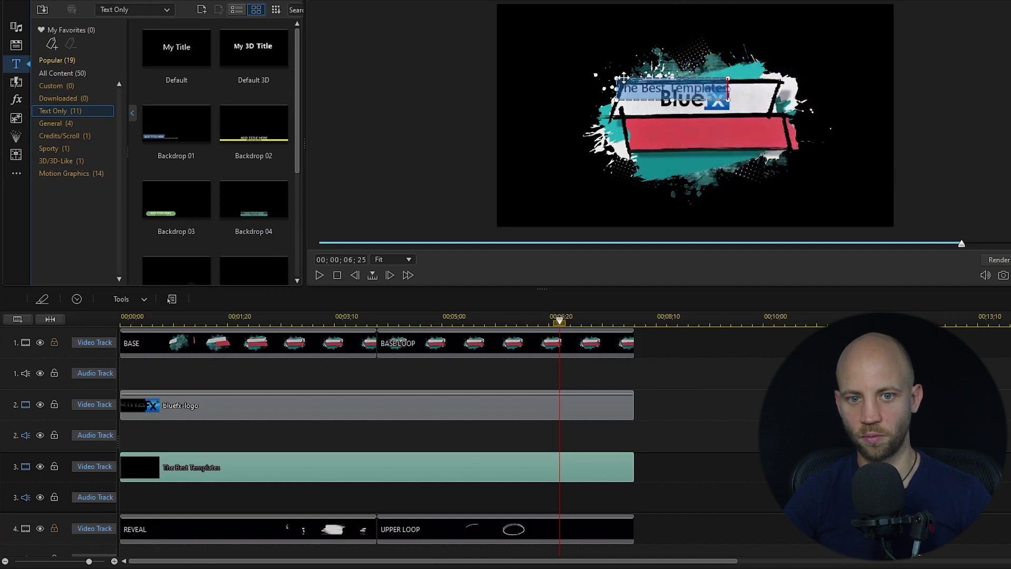
click(624, 77)
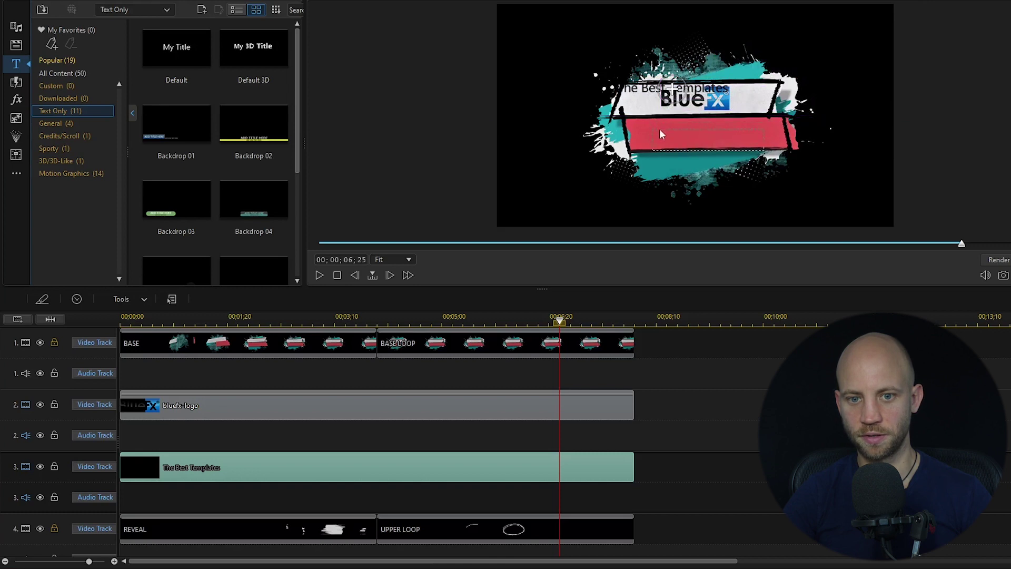
drag(657, 127, 658, 127)
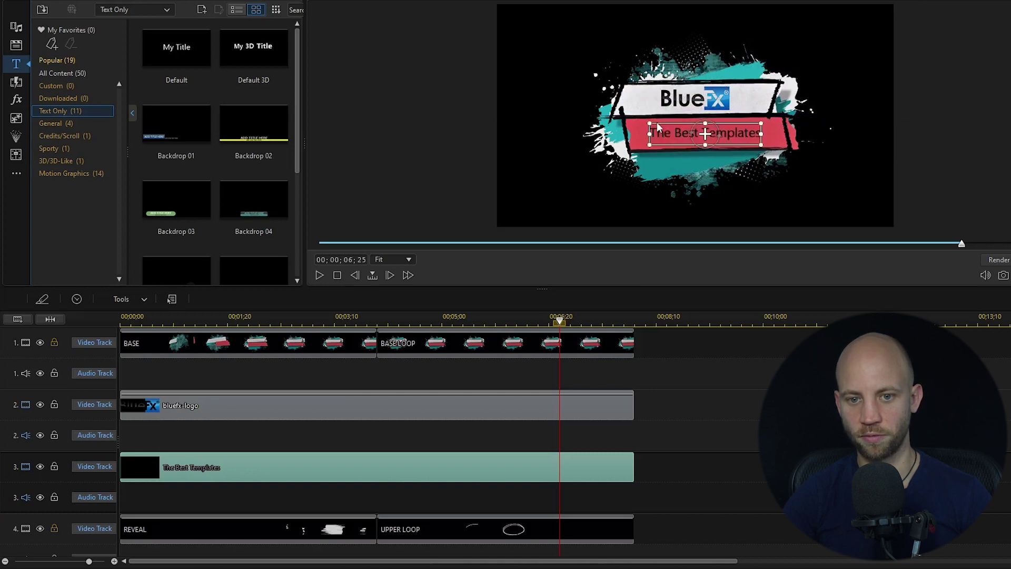
click(714, 379)
key(Home)
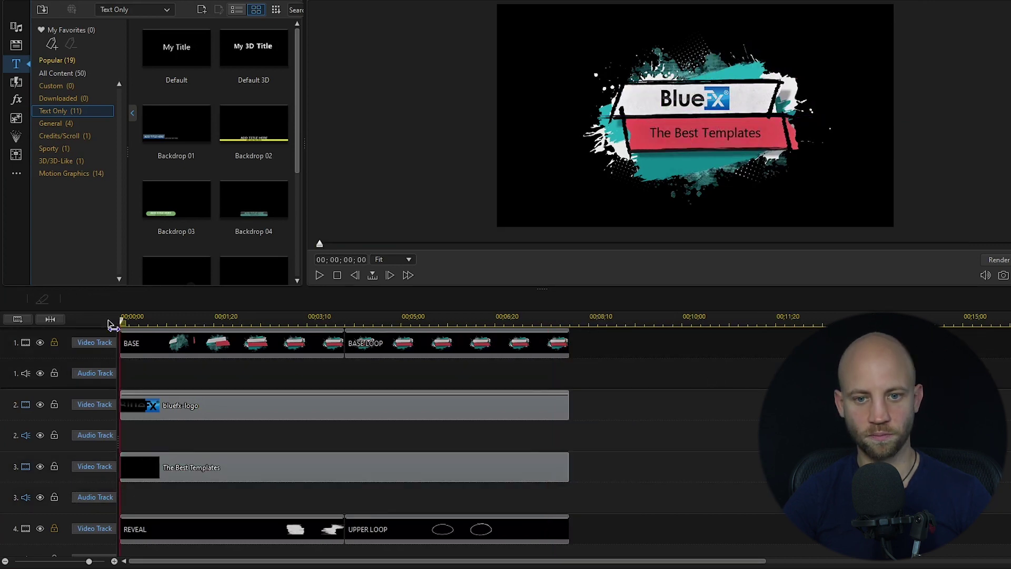
key(space)
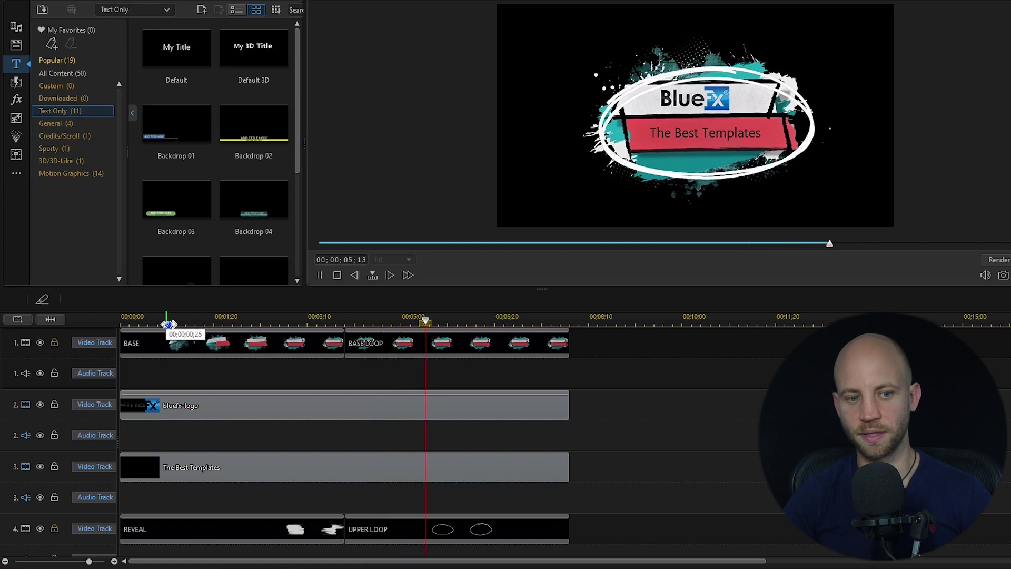
click(209, 318)
drag(210, 322, 285, 323)
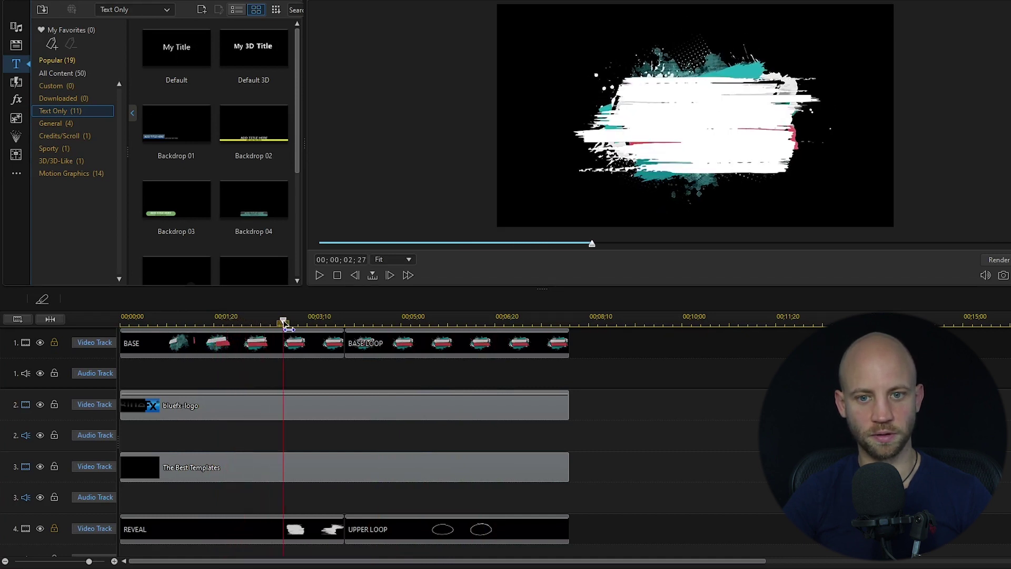
- Trim The Best Templates title clip so it starts after the reveal
click(255, 415)
click(227, 463)
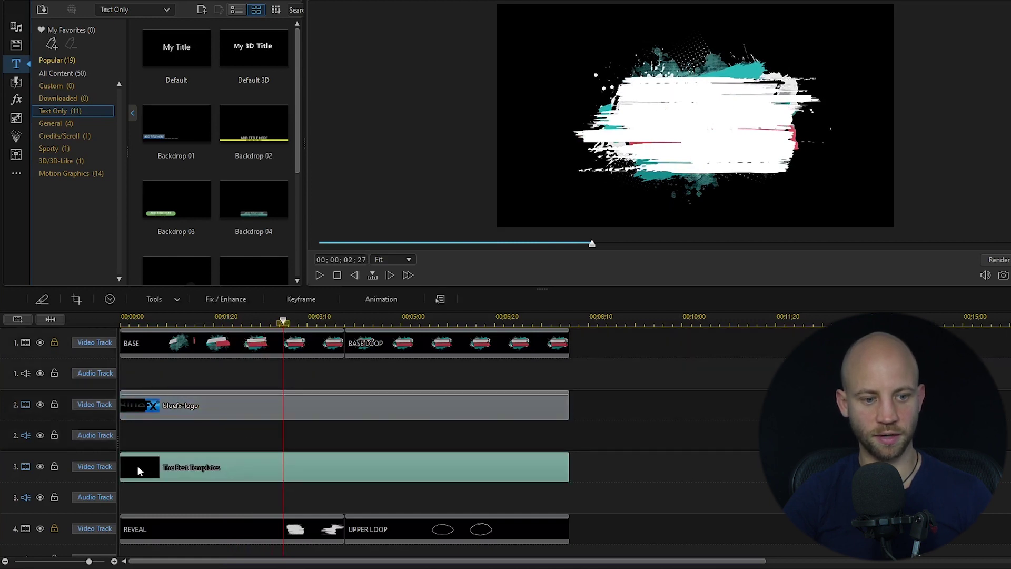
drag(126, 466, 289, 468)
- Split the bluefx-logo clip at the reveal, remove the early part leaving a gap, and play back
click(174, 410)
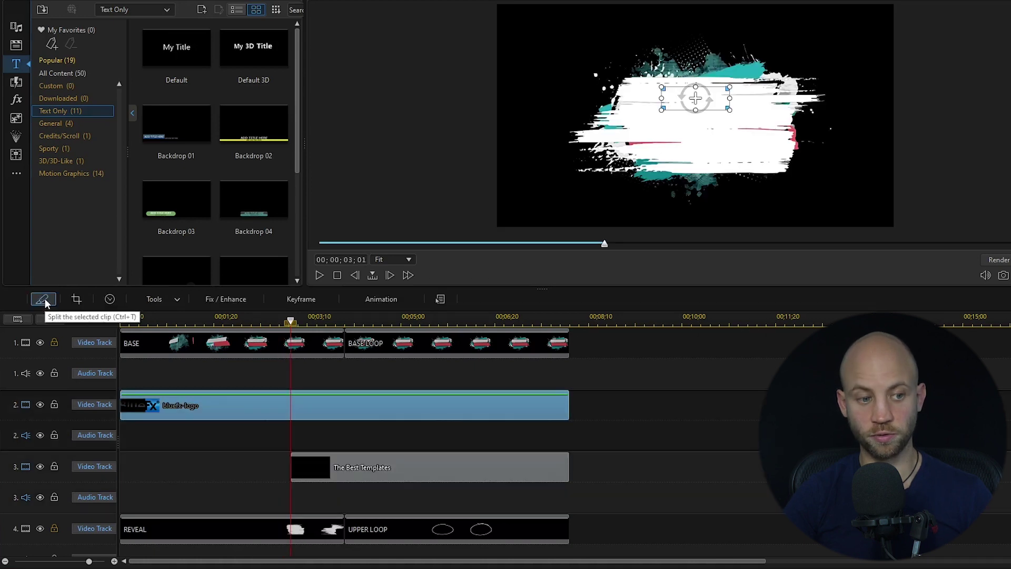
click(45, 298)
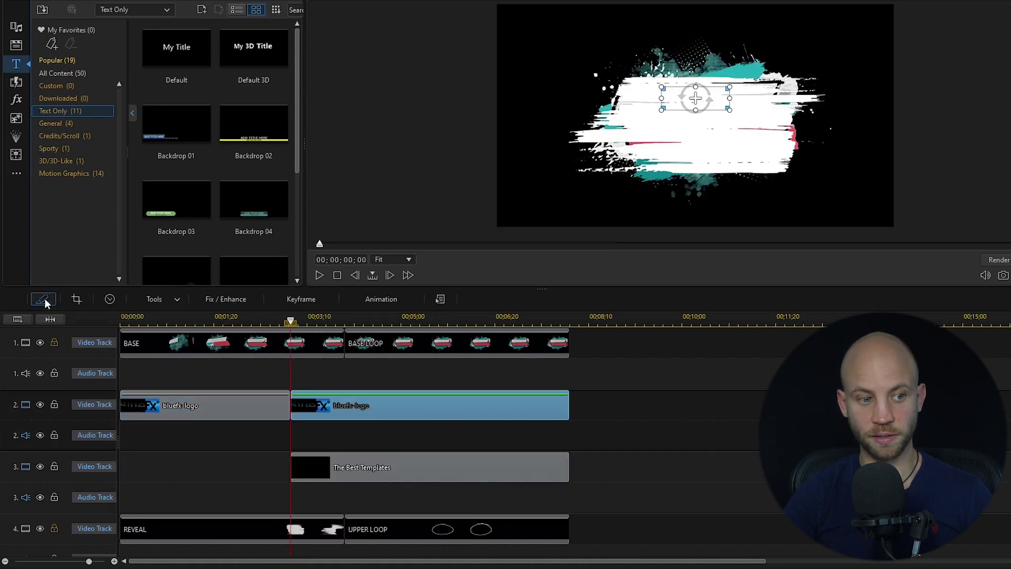
click(206, 406)
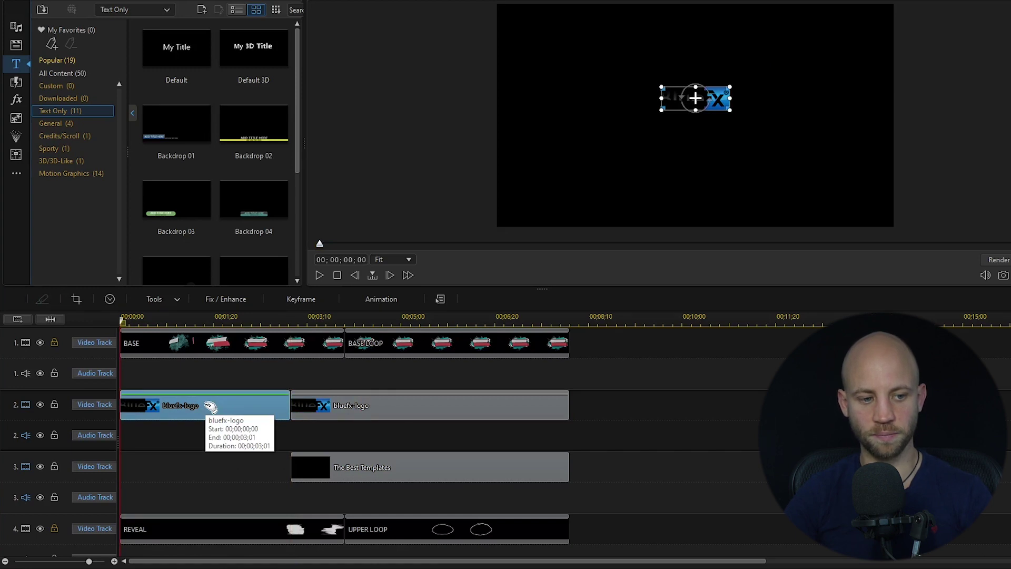
key(Delete)
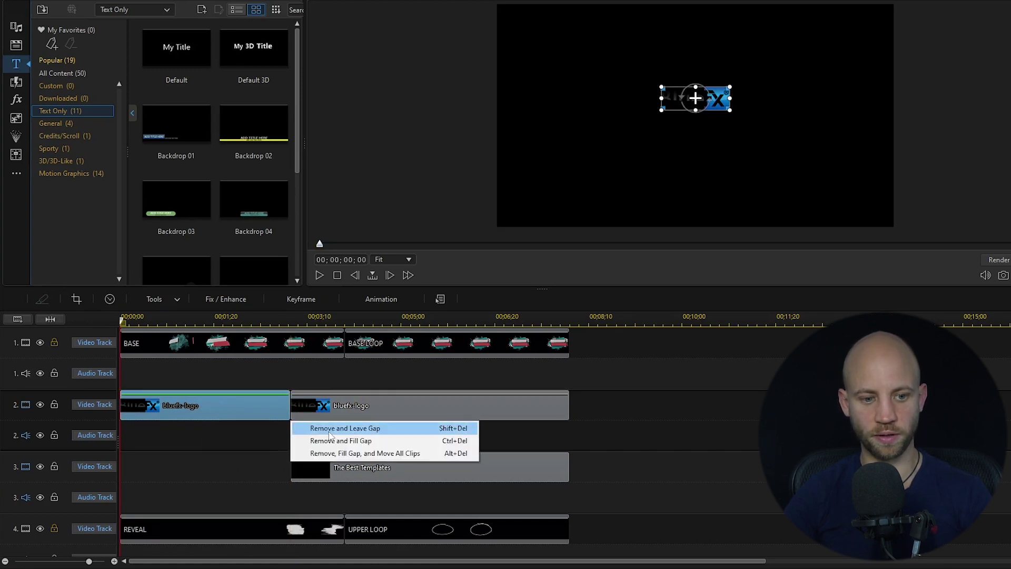
click(379, 432)
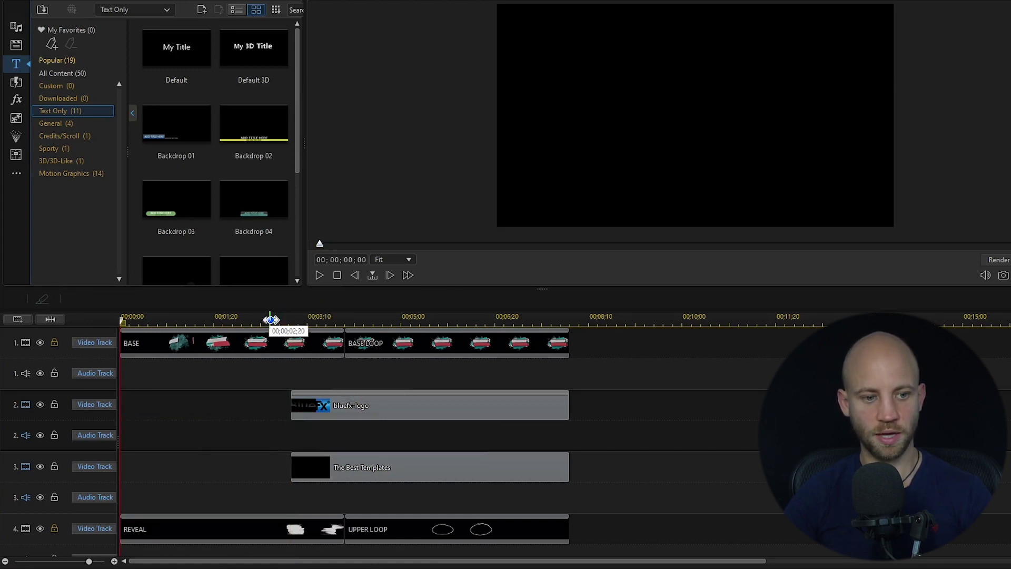
click(319, 275)
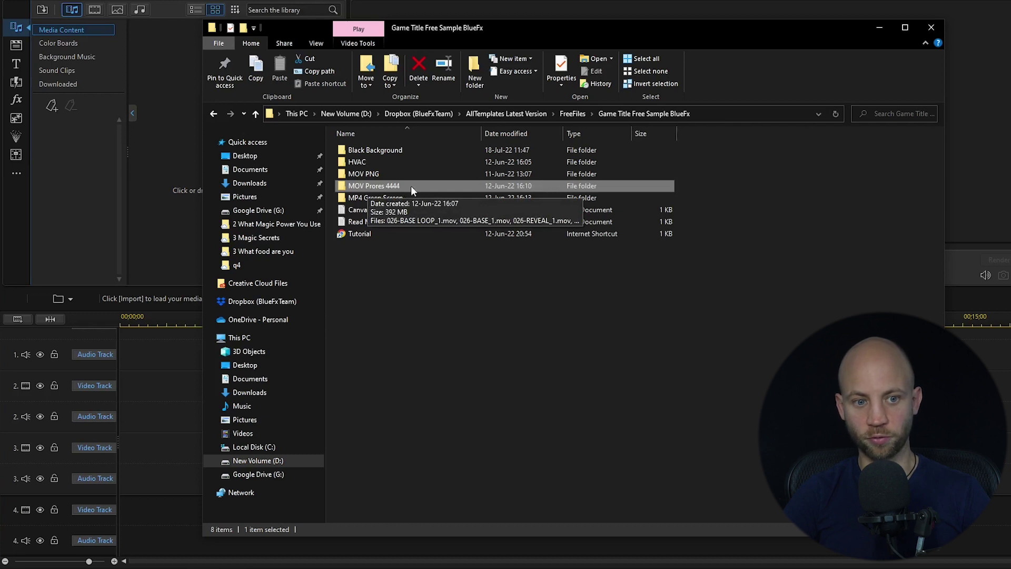
- Open MOV Prores 4444 and drag all four .mov files into the Media Content library
click(363, 174)
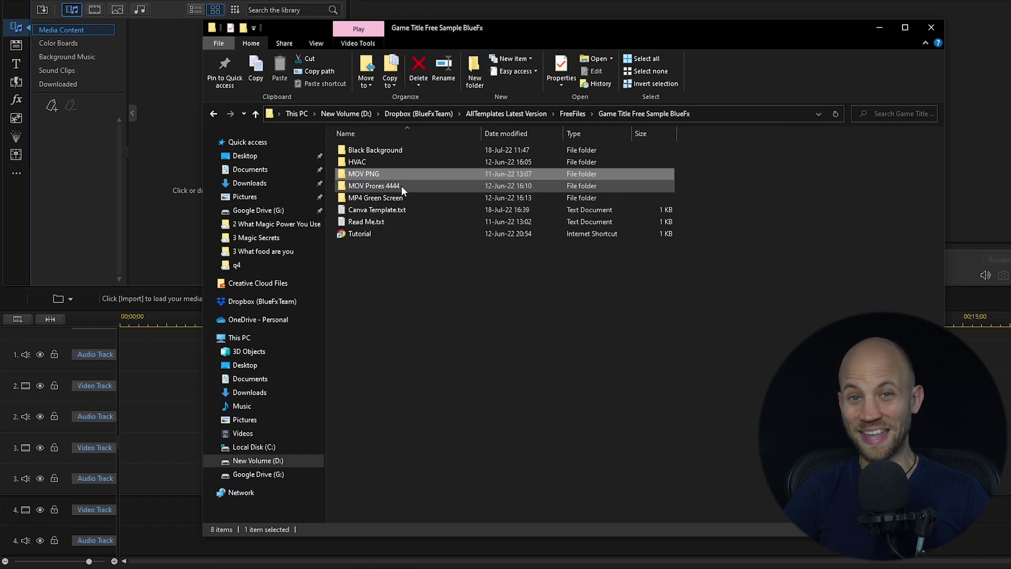
double_click(389, 185)
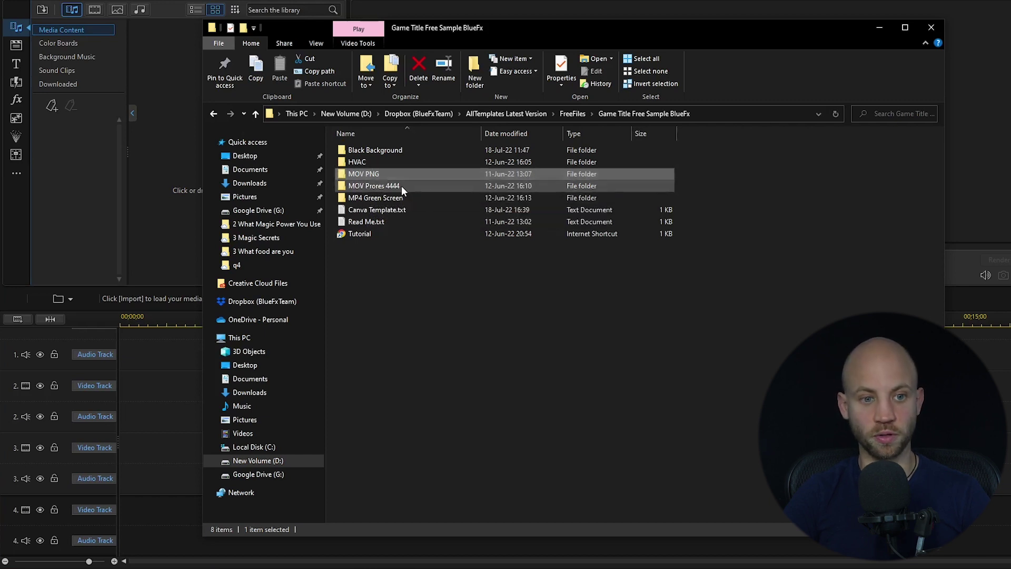
drag(706, 164, 355, 162)
drag(519, 34, 689, 30)
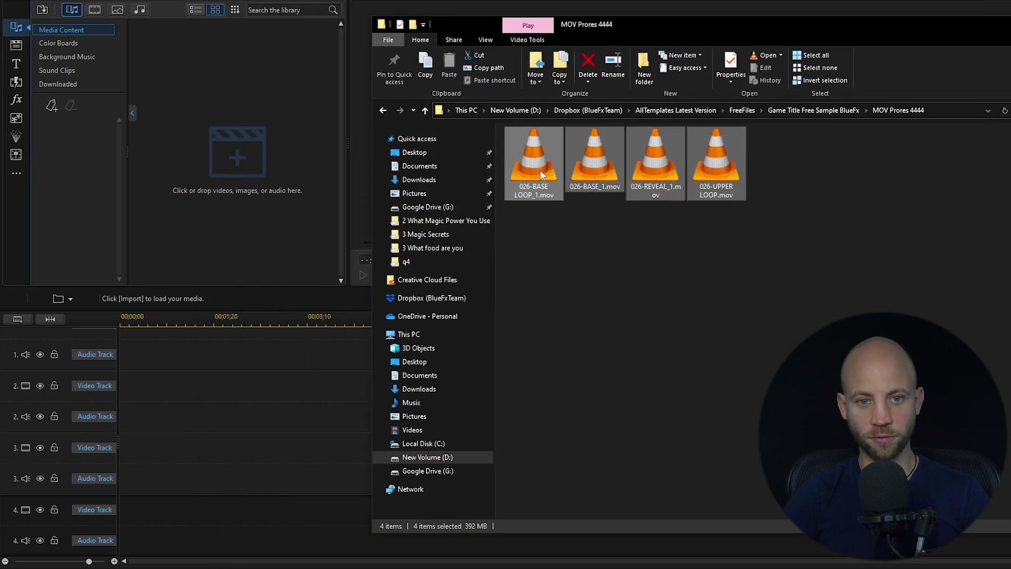
drag(539, 158, 222, 80)
drag(215, 119, 215, 119)
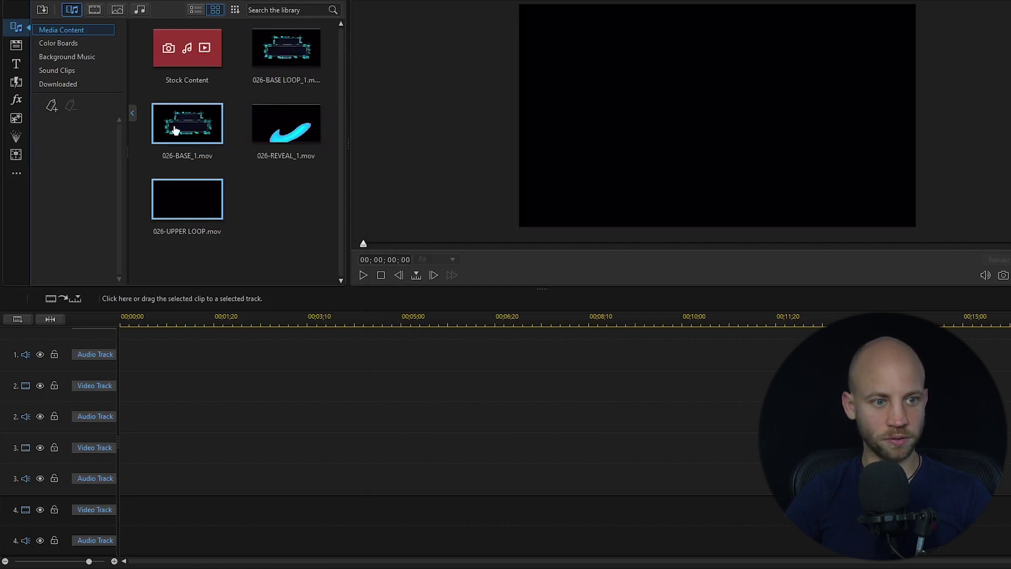
- Place 026-BASE_1 then 026-BASE LOOP_1 on track 1, and 026-REVEAL_1 then 026-UPPER LOOP on track 4
drag(164, 122, 95, 354)
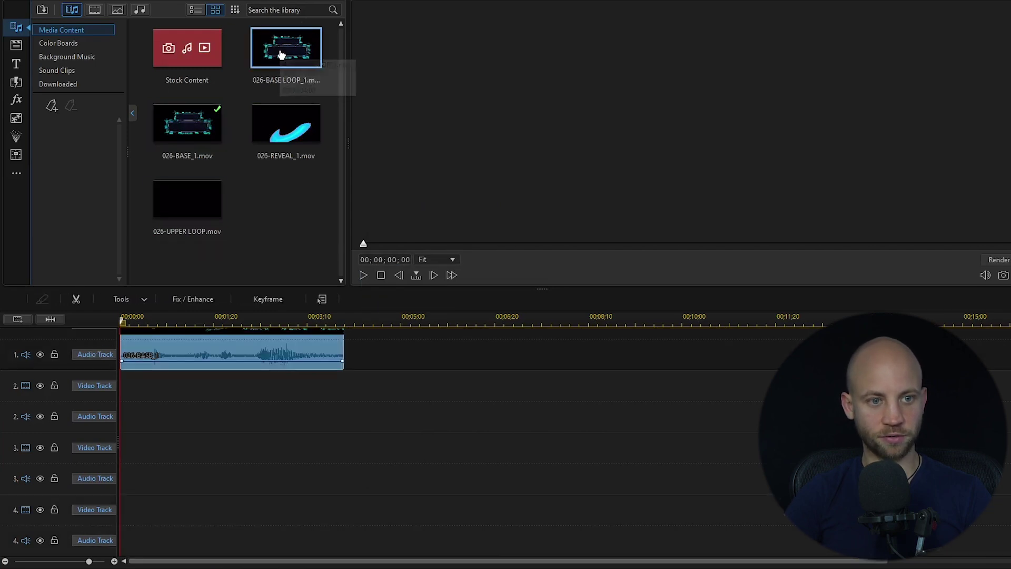
drag(285, 52, 346, 355)
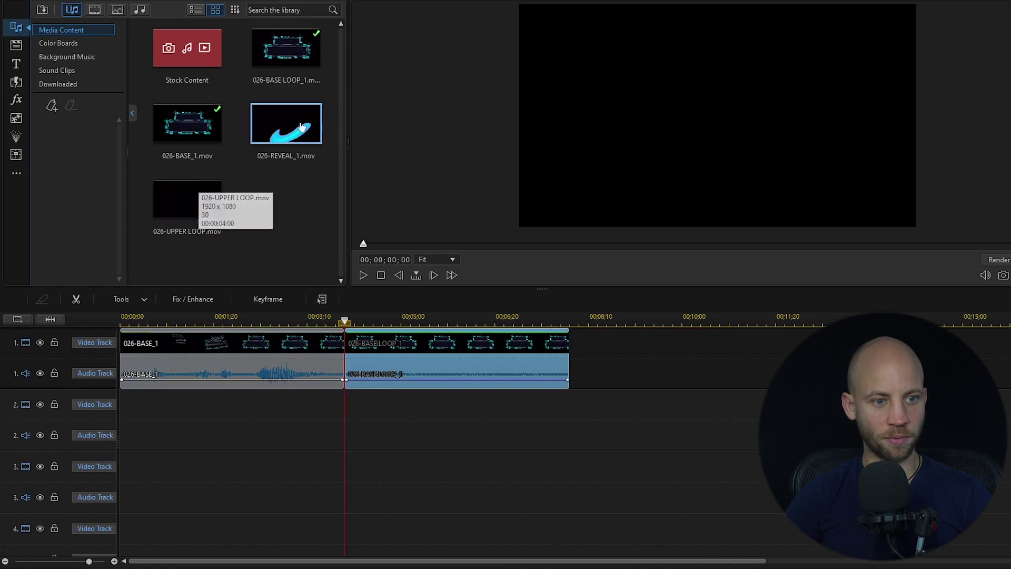
drag(269, 130, 98, 541)
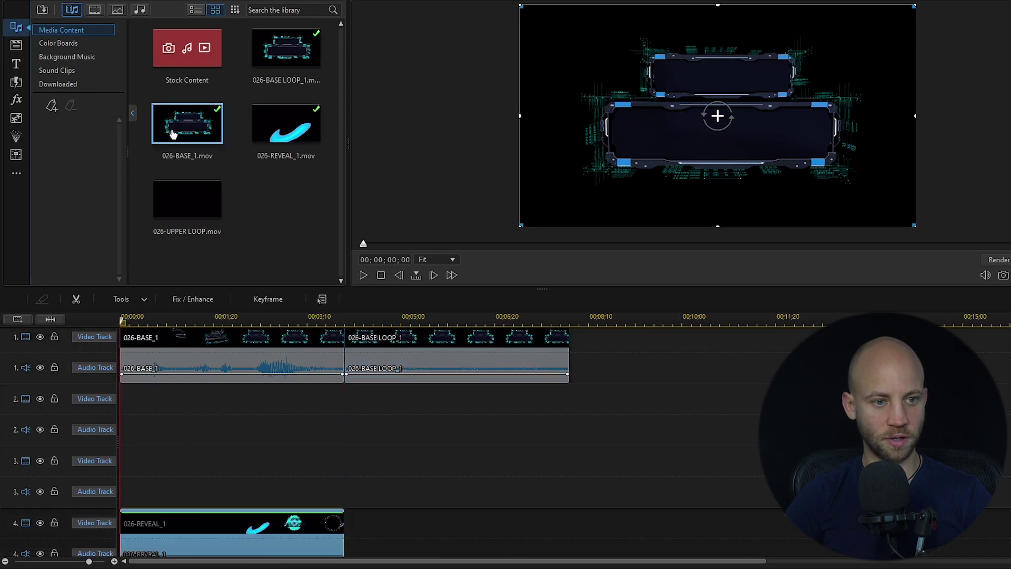
click(176, 206)
drag(441, 412, 347, 533)
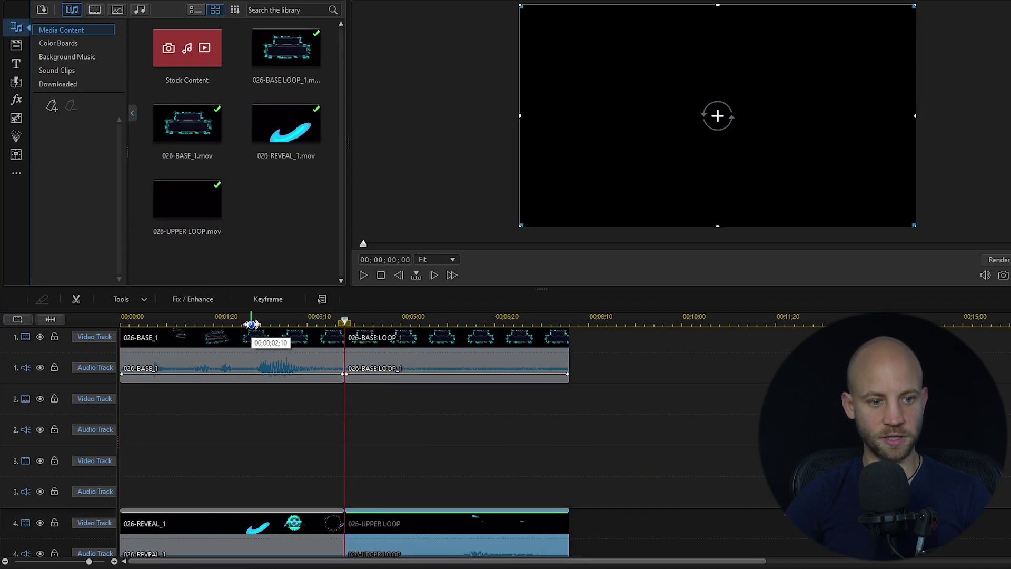
click(256, 312)
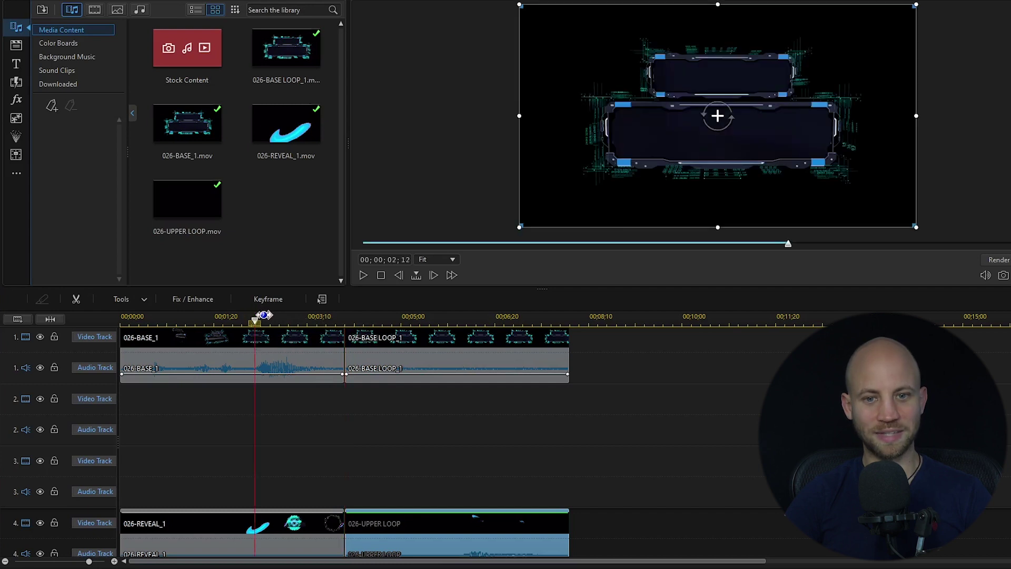
- Drop the Default title on video tracks 2 and 3, trimming both to 00;00;08;00
click(15, 64)
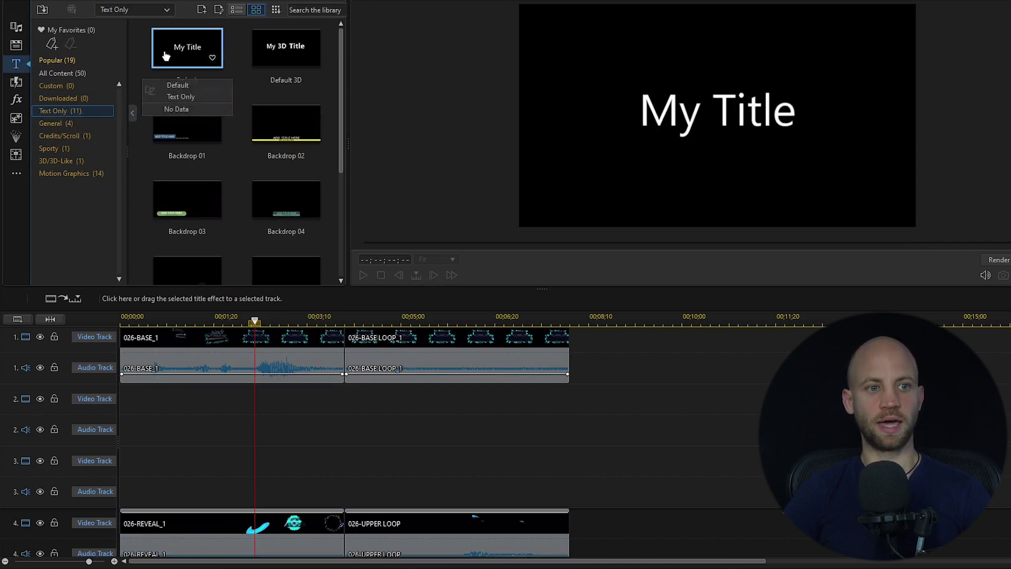
drag(177, 51, 113, 427)
drag(681, 402, 569, 403)
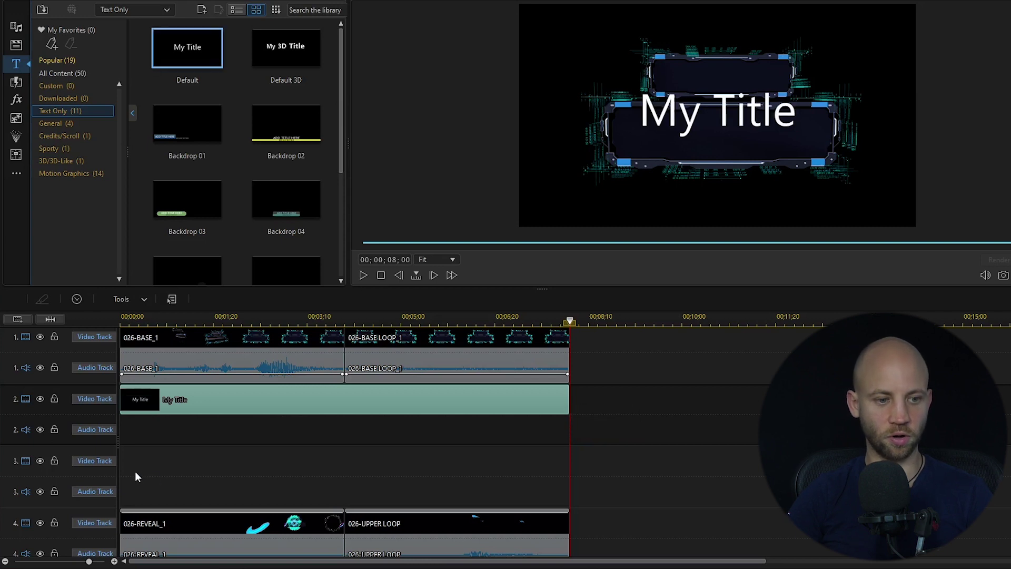
drag(186, 47, 127, 462)
drag(681, 462, 567, 466)
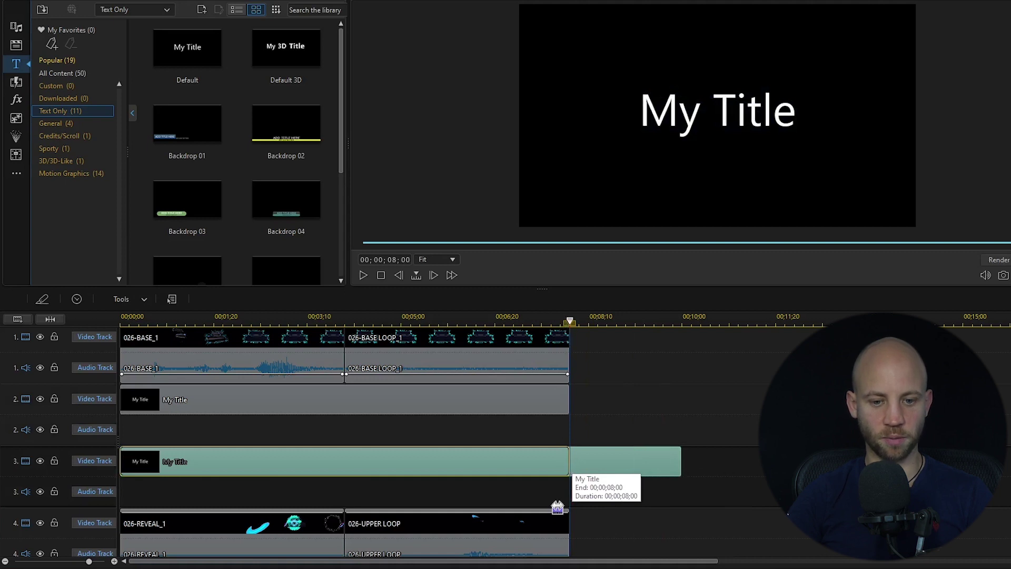
drag(569, 468, 569, 468)
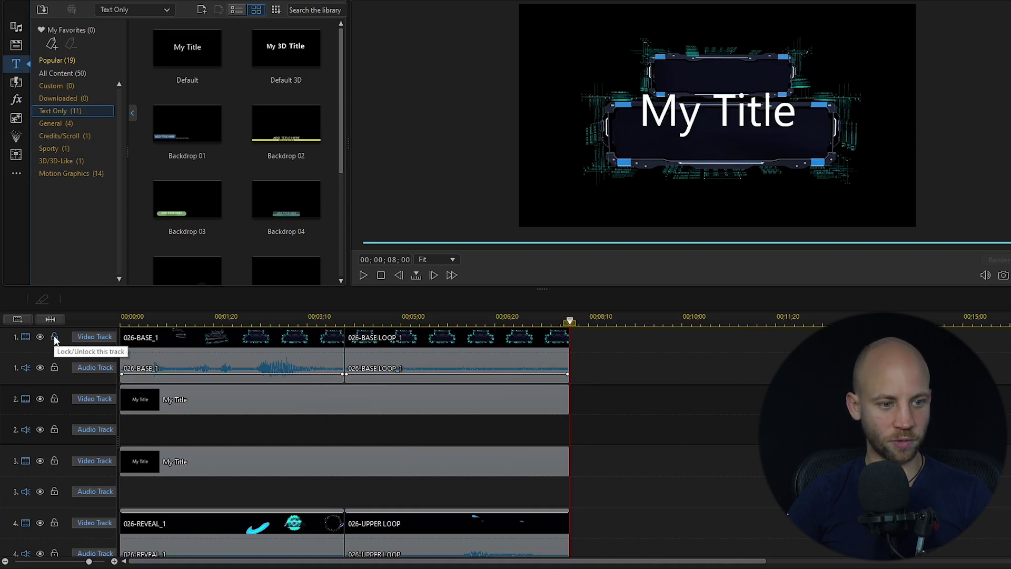
- Lock track 4 and move the playhead to 6;20, where the banner frame is fully shown
click(53, 524)
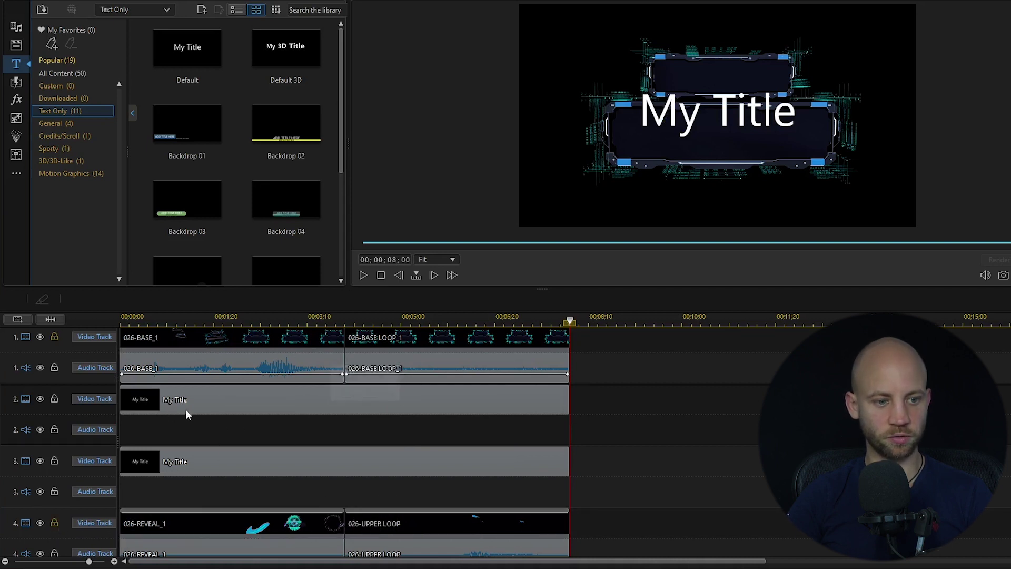
click(254, 398)
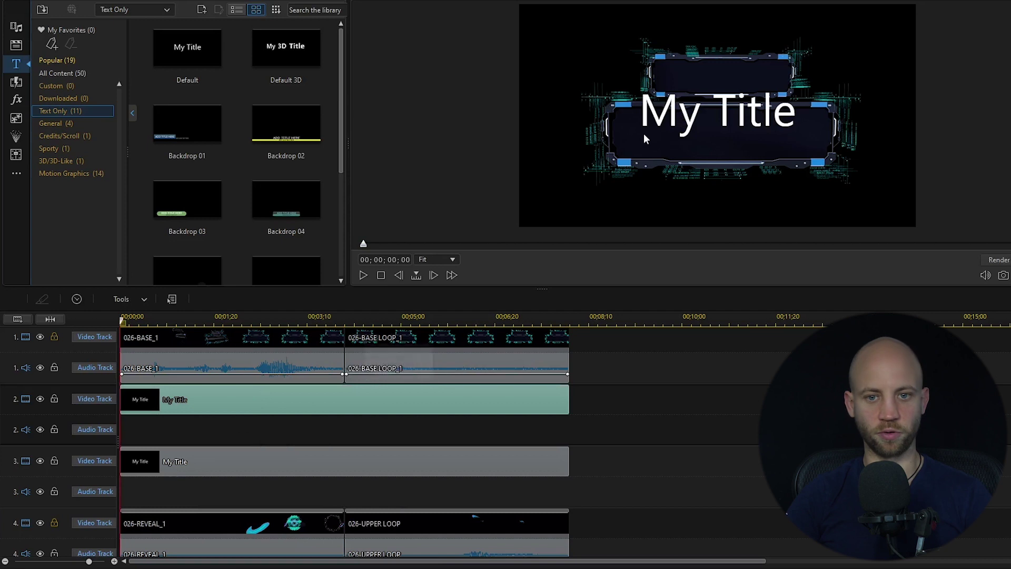
click(455, 319)
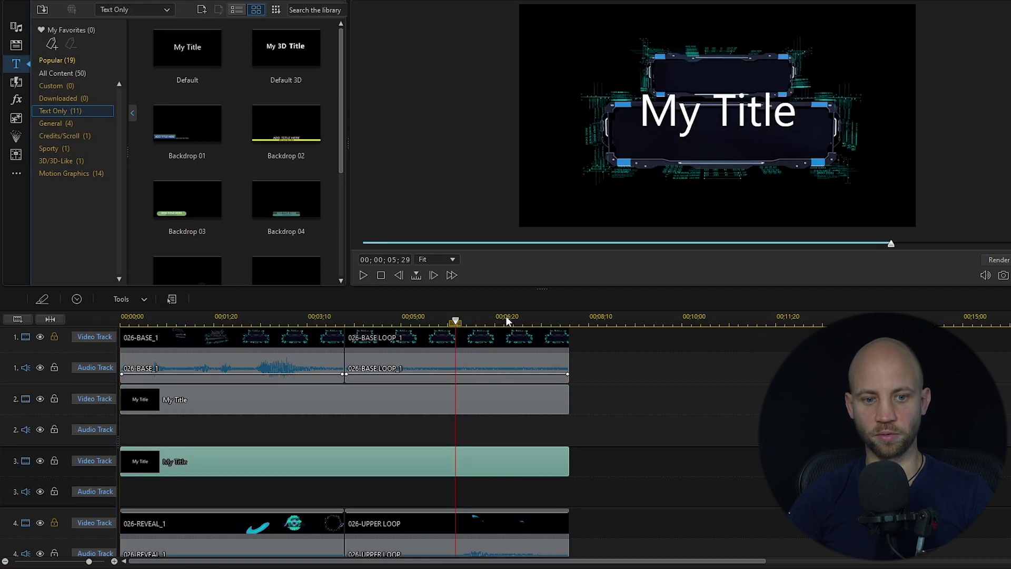
click(494, 318)
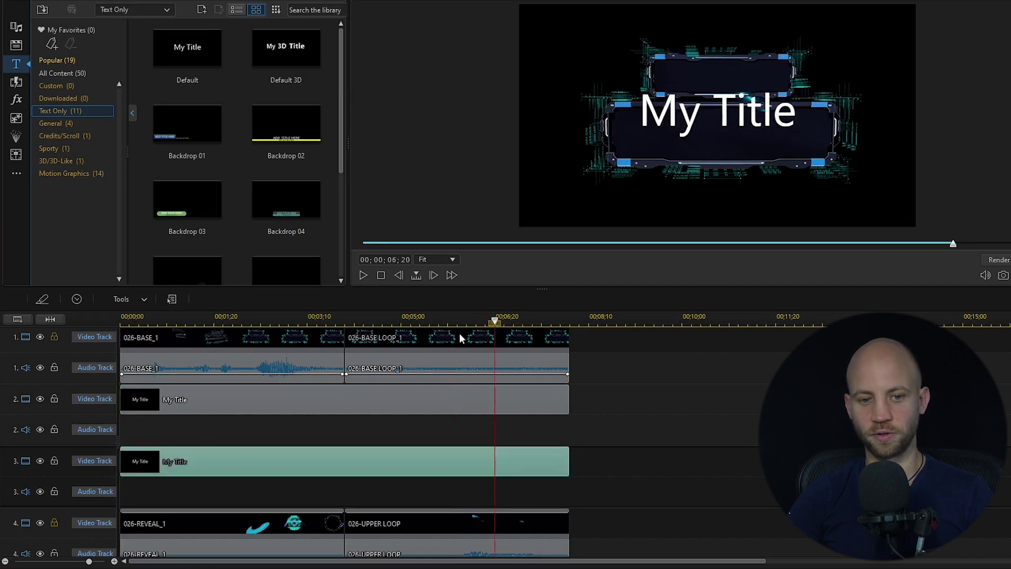
- Retype the upper title as INTRODUCING, move it into the top banner and reduce its font size
click(674, 116)
click(674, 116)
key(ctrl+a)
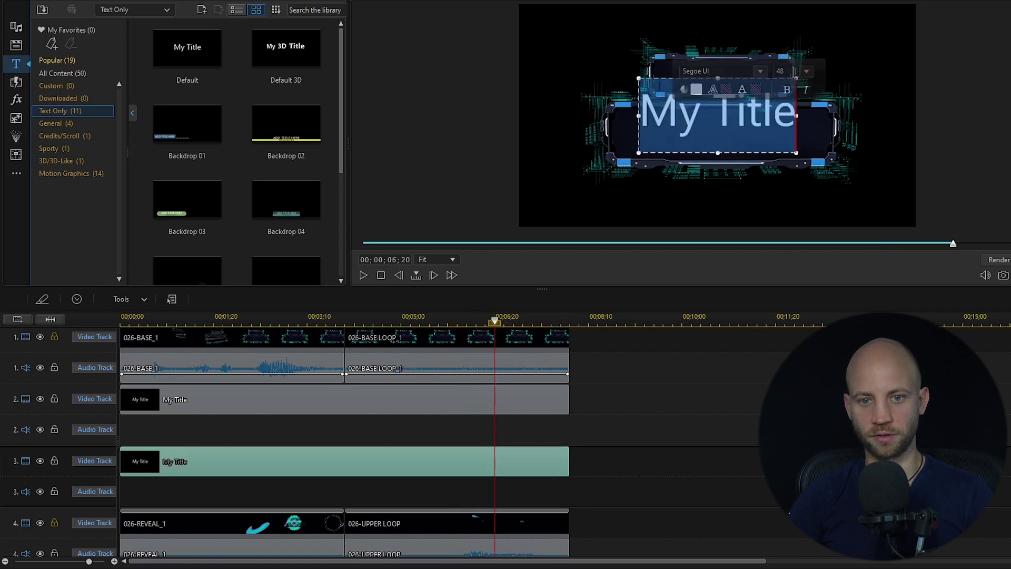
drag(658, 75, 668, 34)
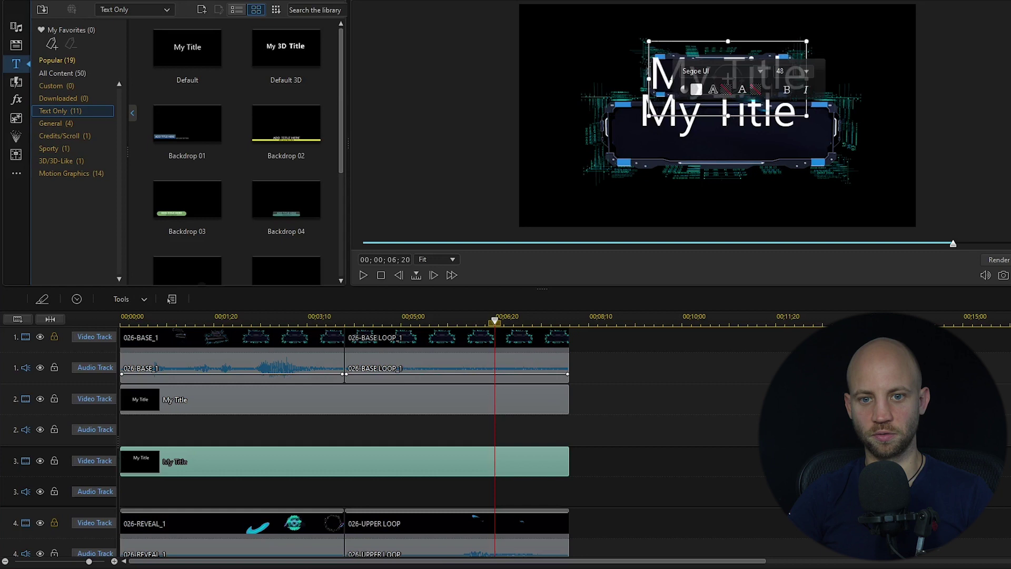
key(ctrl+a)
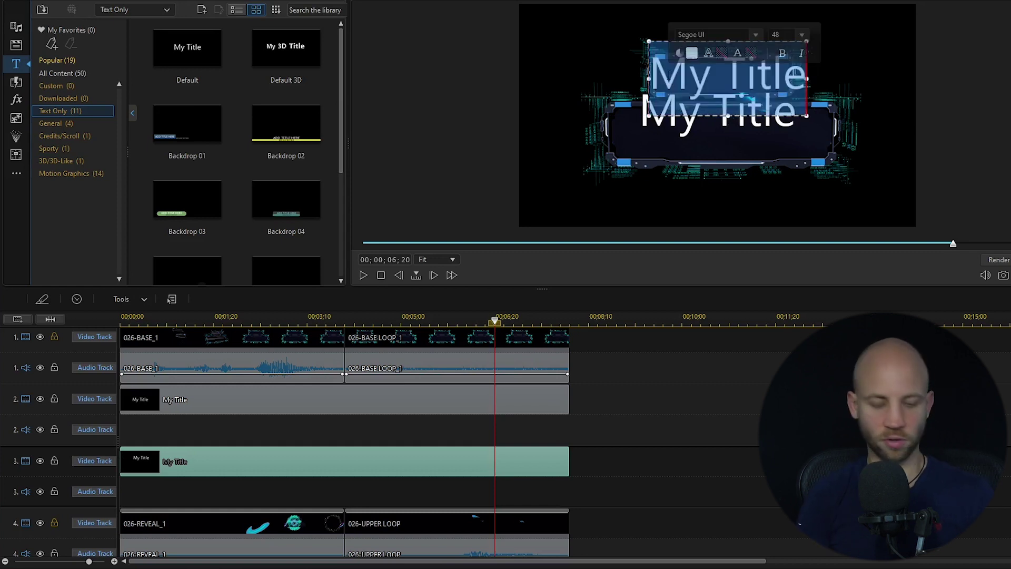
text(INTRODUCING)
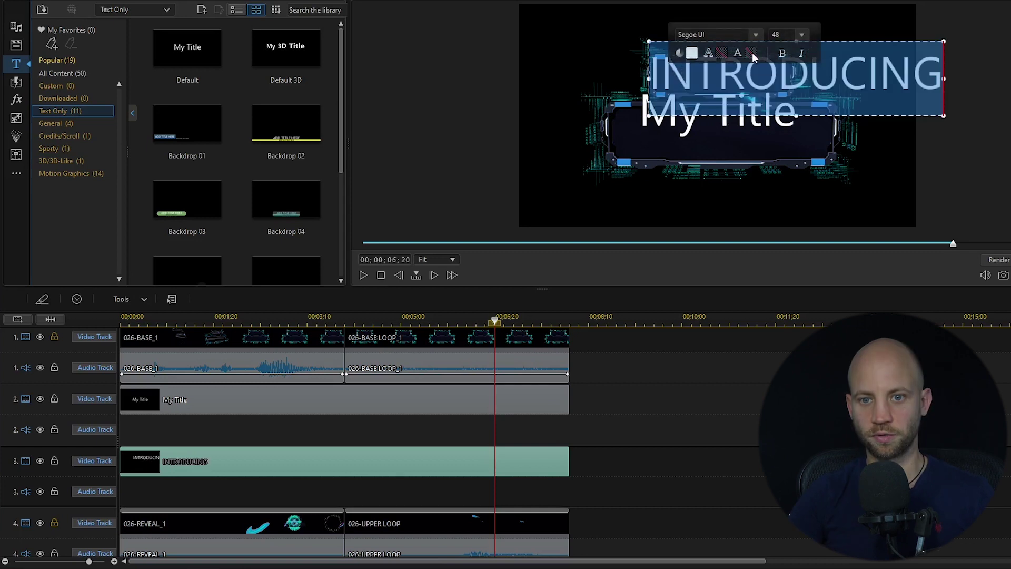
click(801, 35)
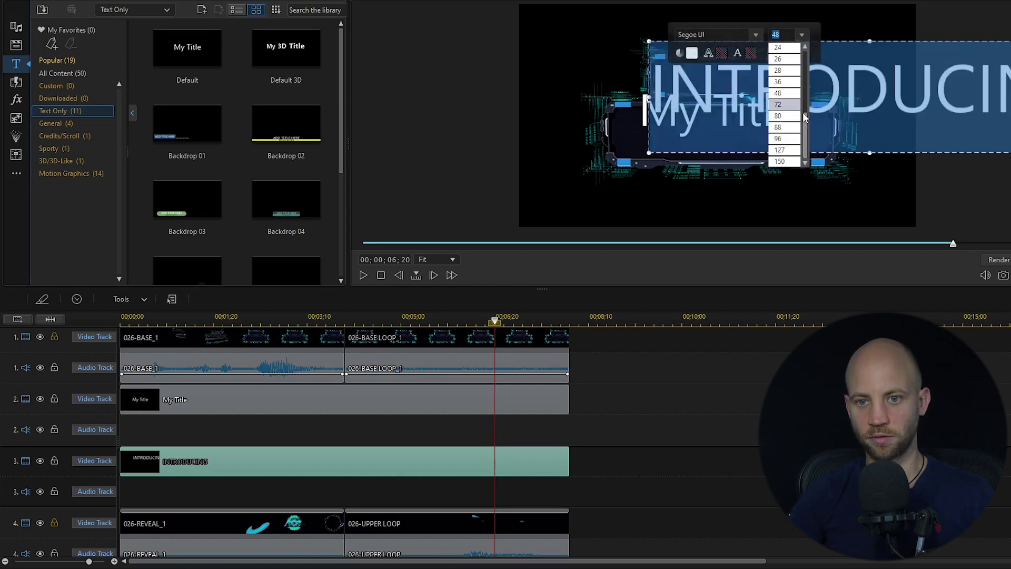
click(778, 48)
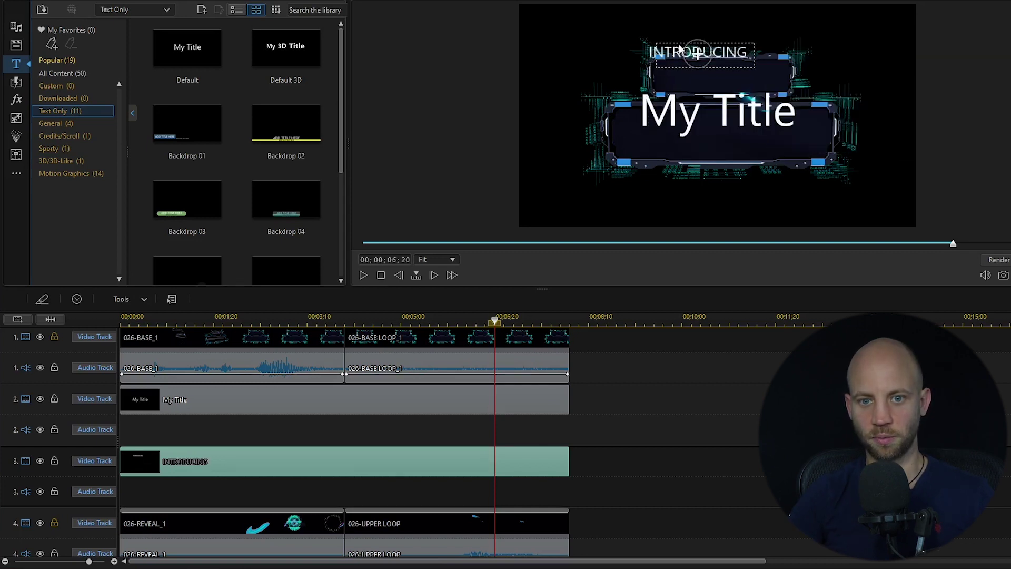
click(693, 62)
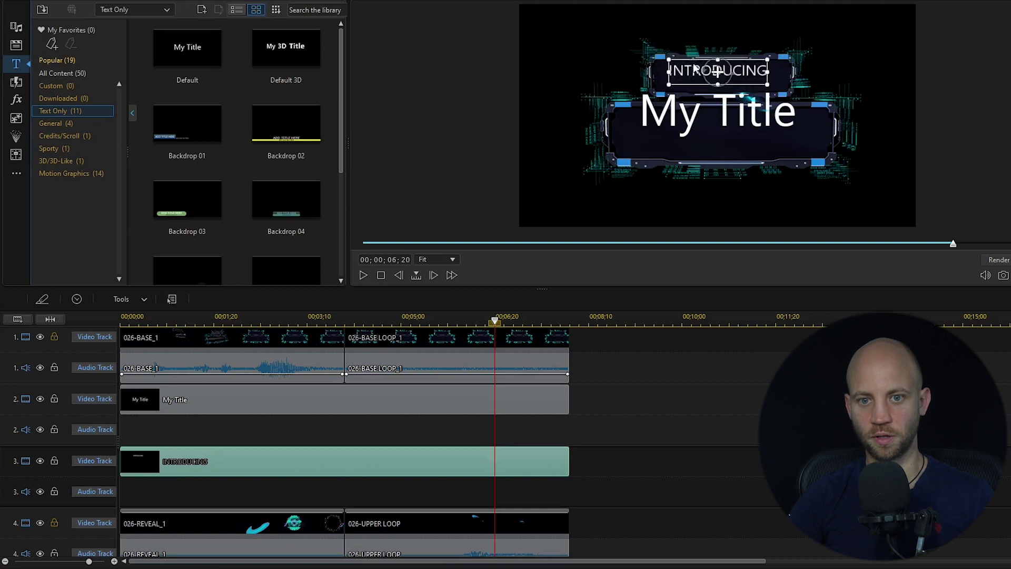
- Select all of the lower YOUR BUSINESS title text and make it bold
click(672, 116)
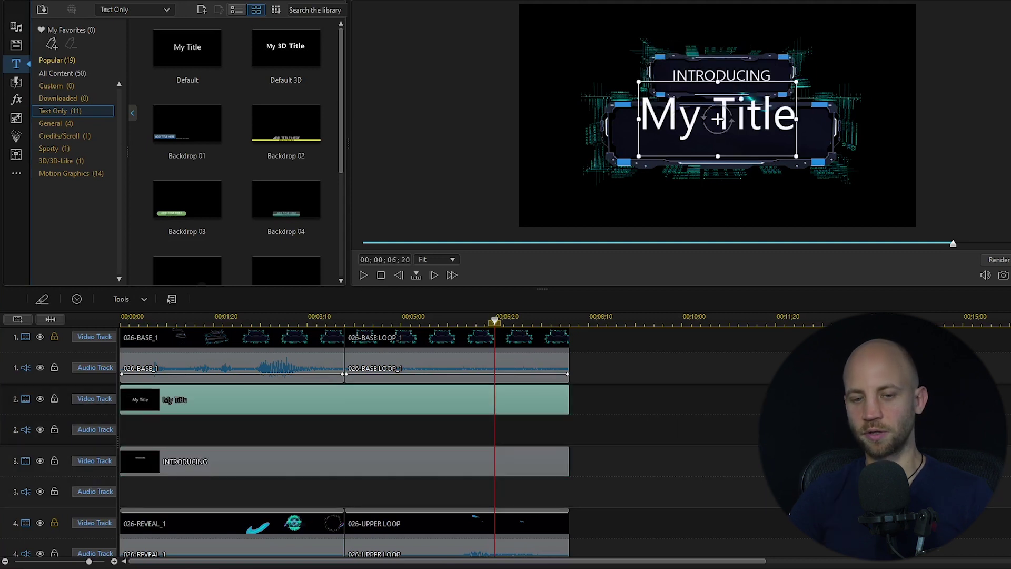
double_click(675, 118)
key(ctrl+a)
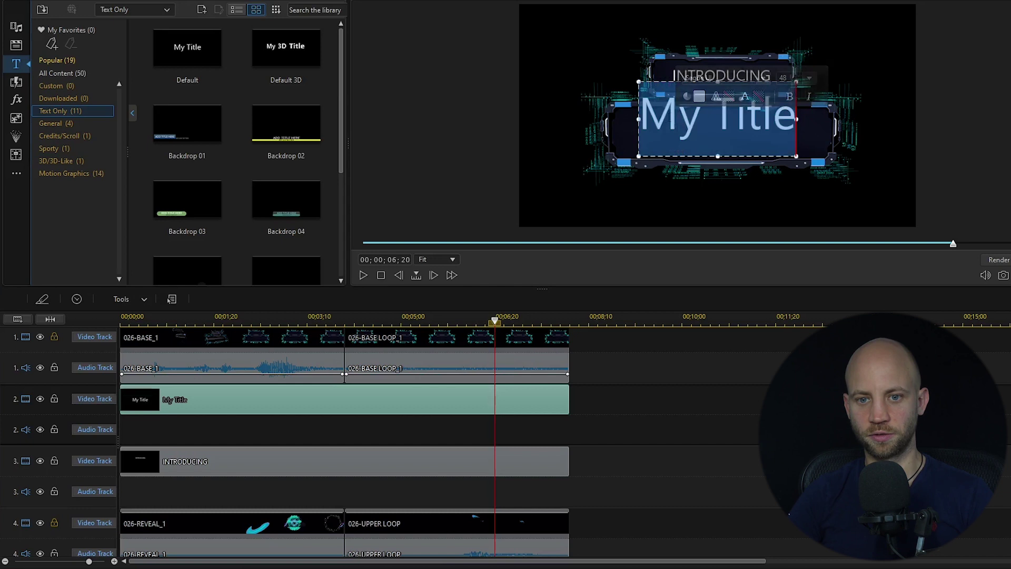
click(790, 96)
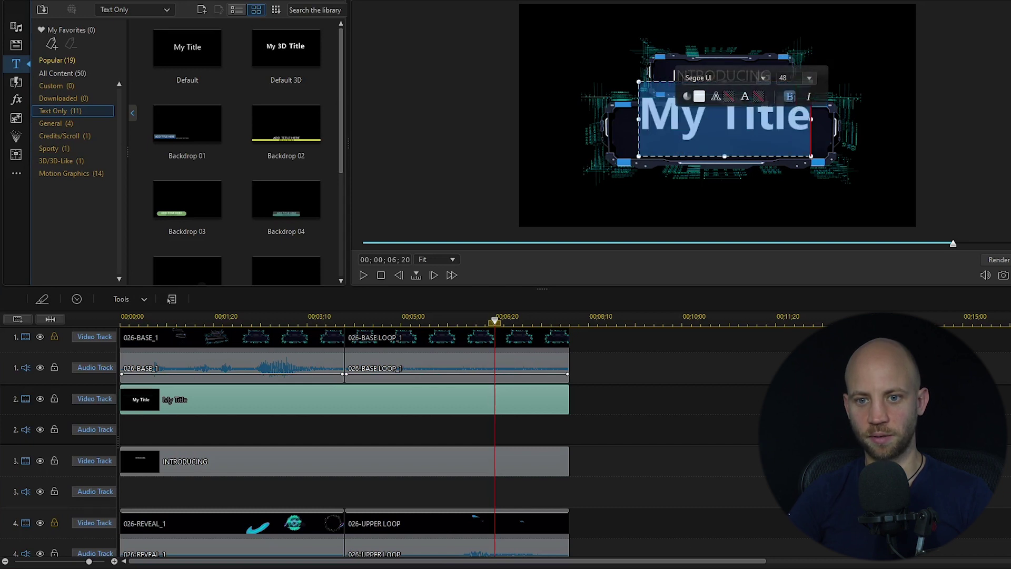
click(810, 79)
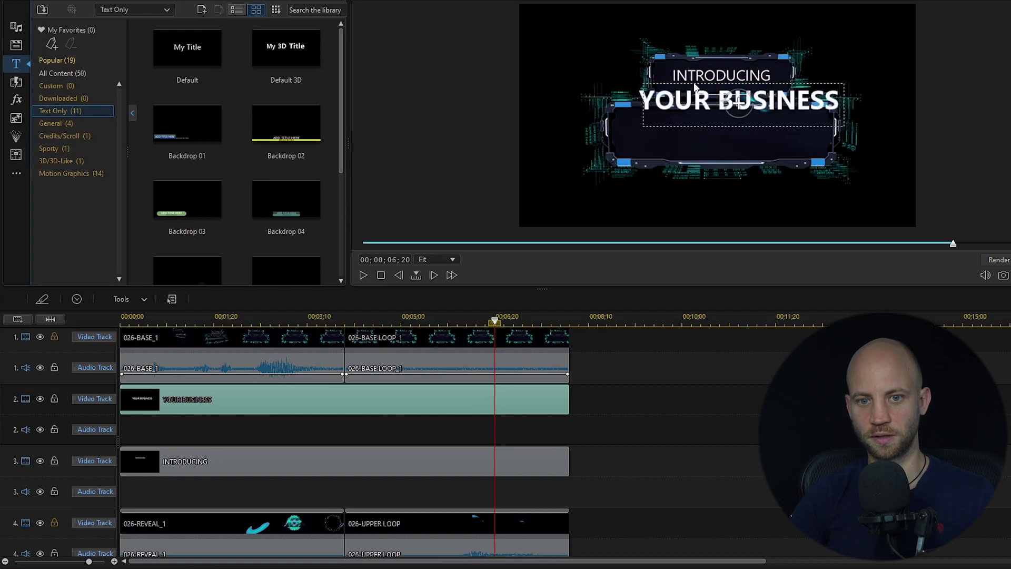
- Centre YOUR BUSINESS in the lower banner, preview, and park the playhead at 2;18 on INTRODUCING
drag(689, 104, 676, 110)
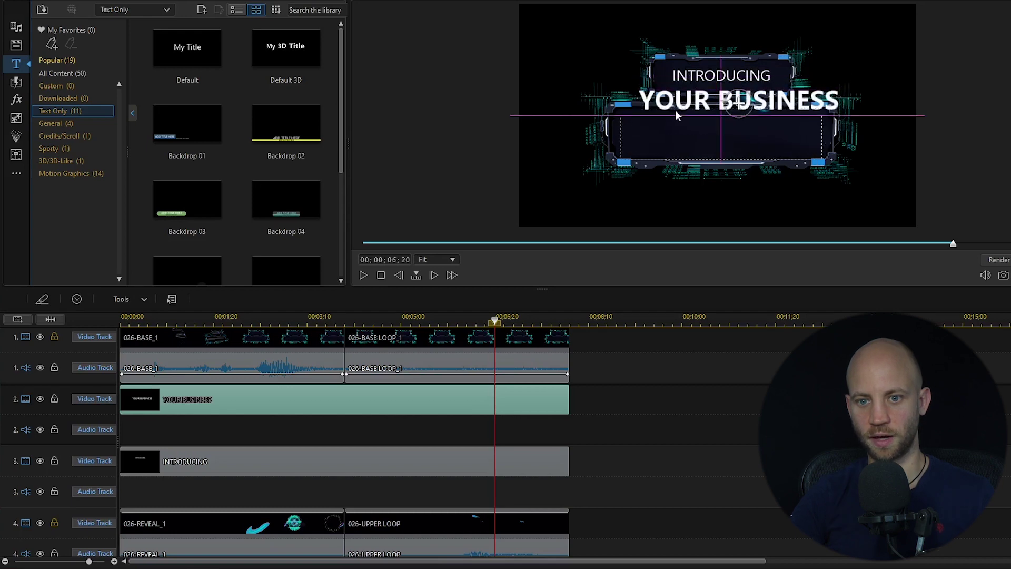
click(363, 275)
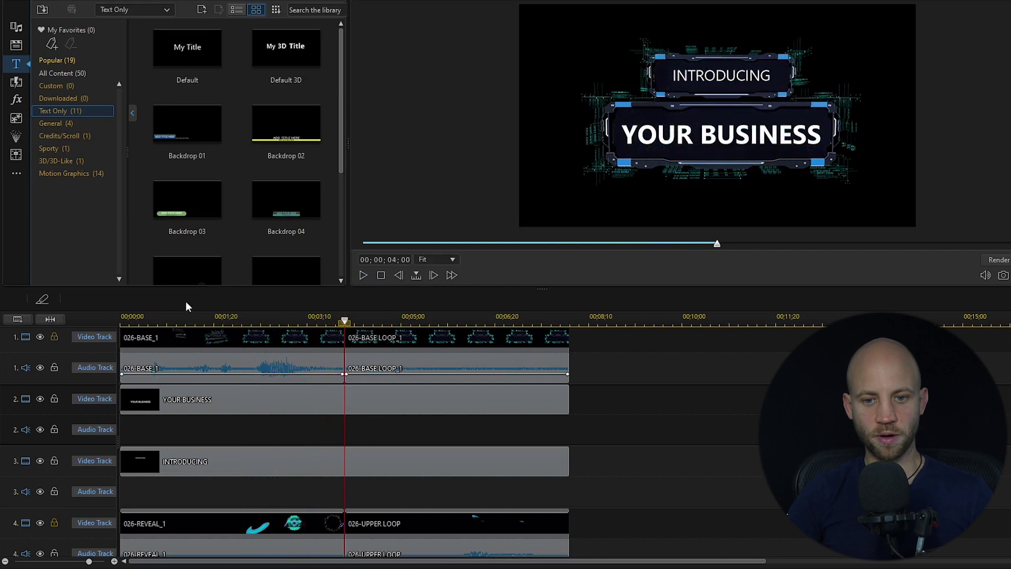
drag(344, 321, 195, 326)
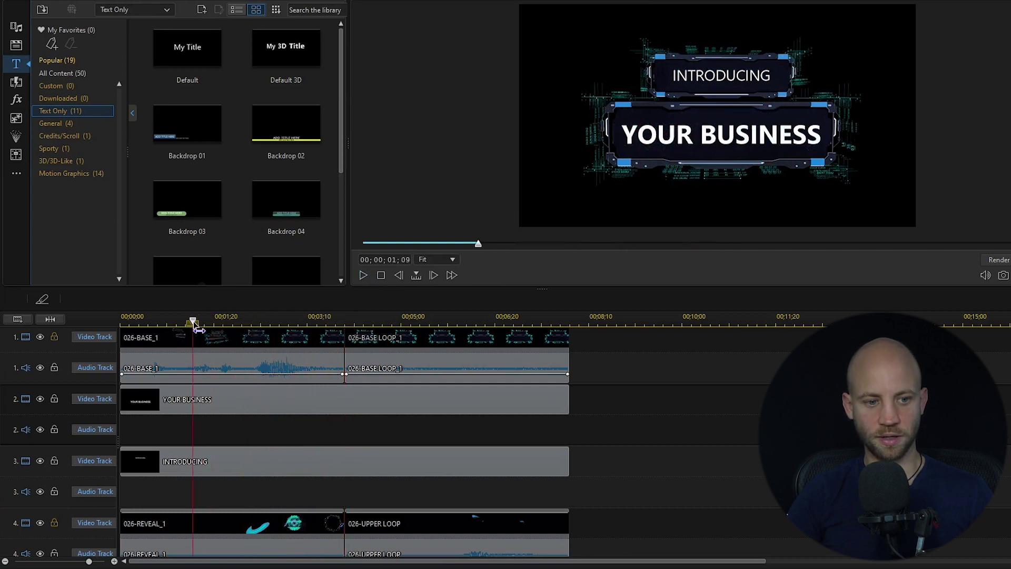
click(363, 274)
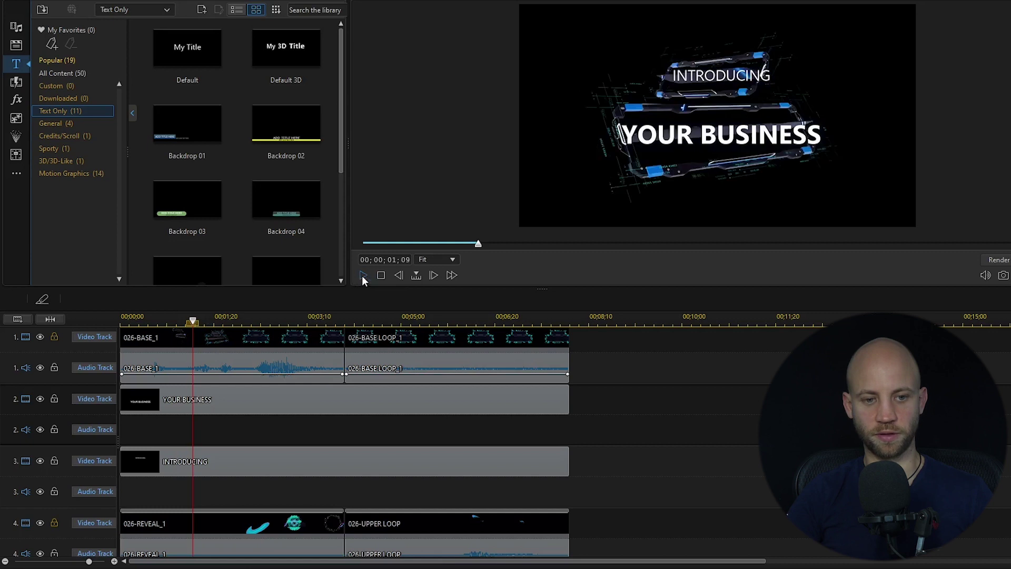
click(266, 319)
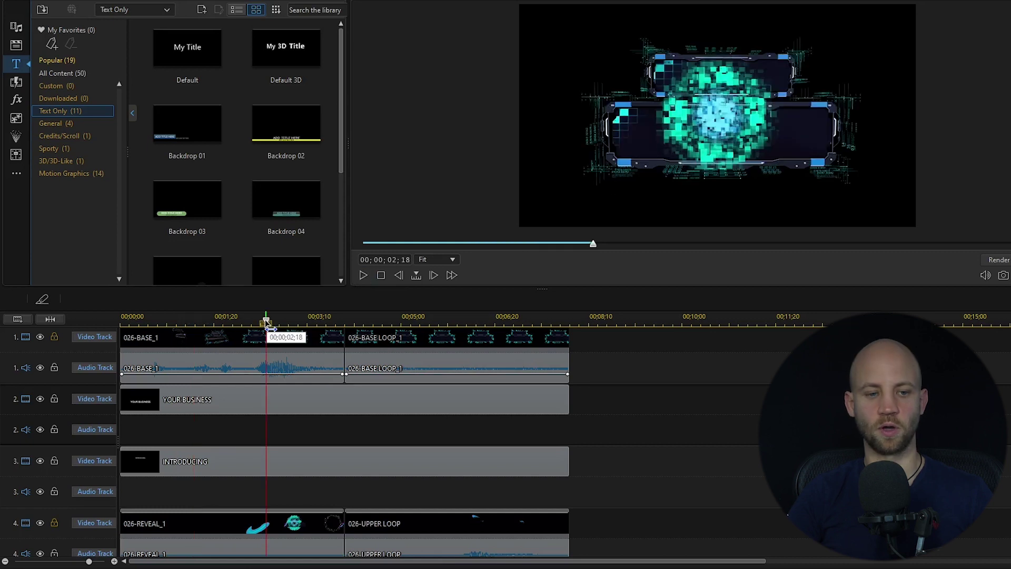
click(269, 402)
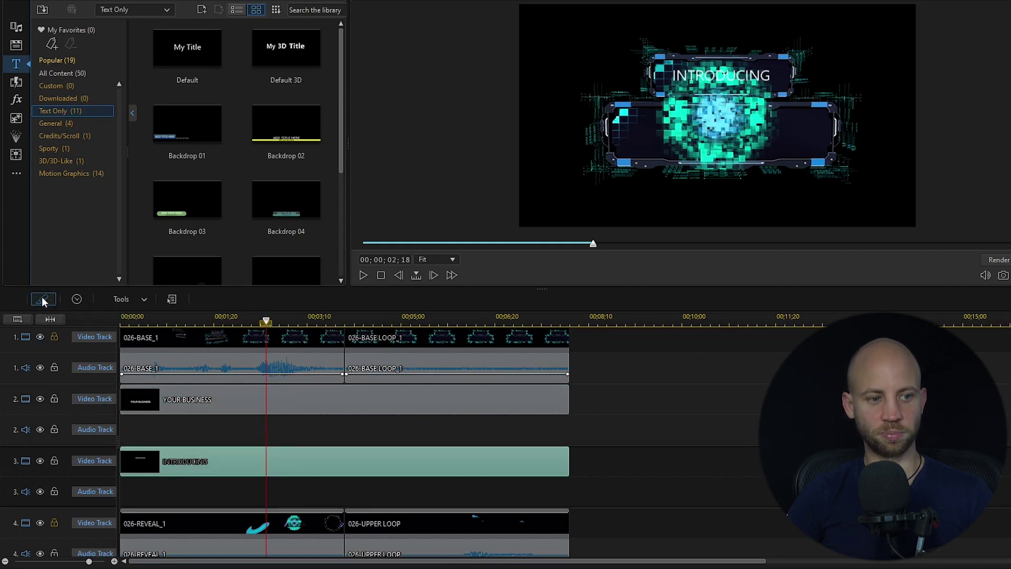
- Split both the INTRODUCING and YOUR BUSINESS title clips at 02;18
click(43, 300)
click(205, 395)
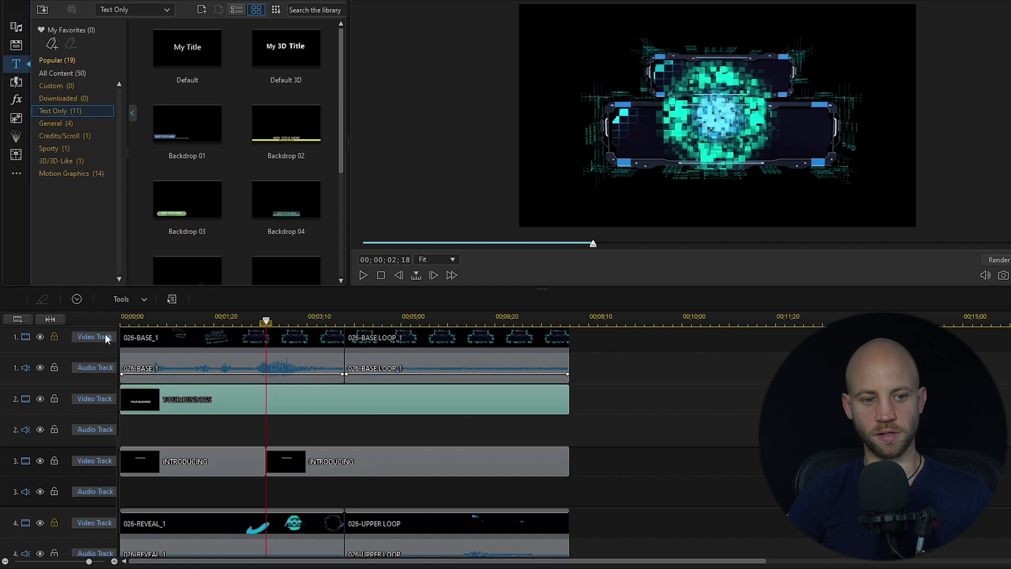
click(43, 299)
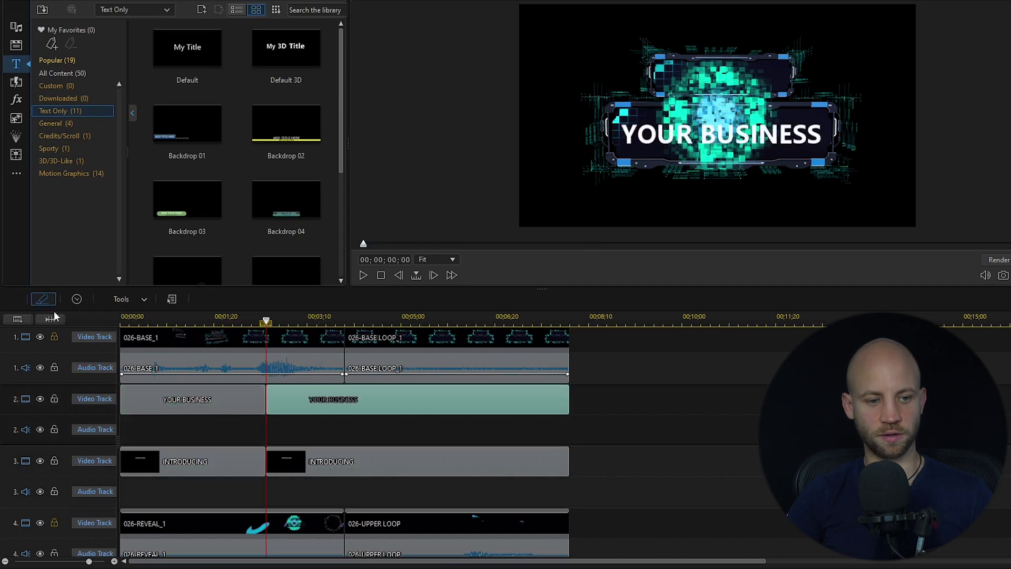
- Delete the first piece of each title with Remove and Leave Gap, then play back the result
click(207, 398)
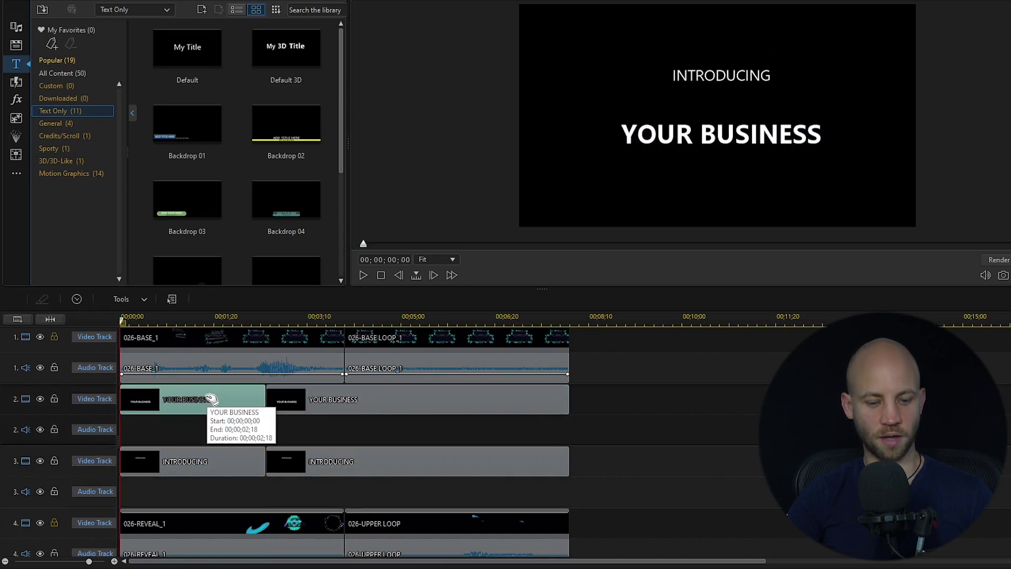
key(Delete)
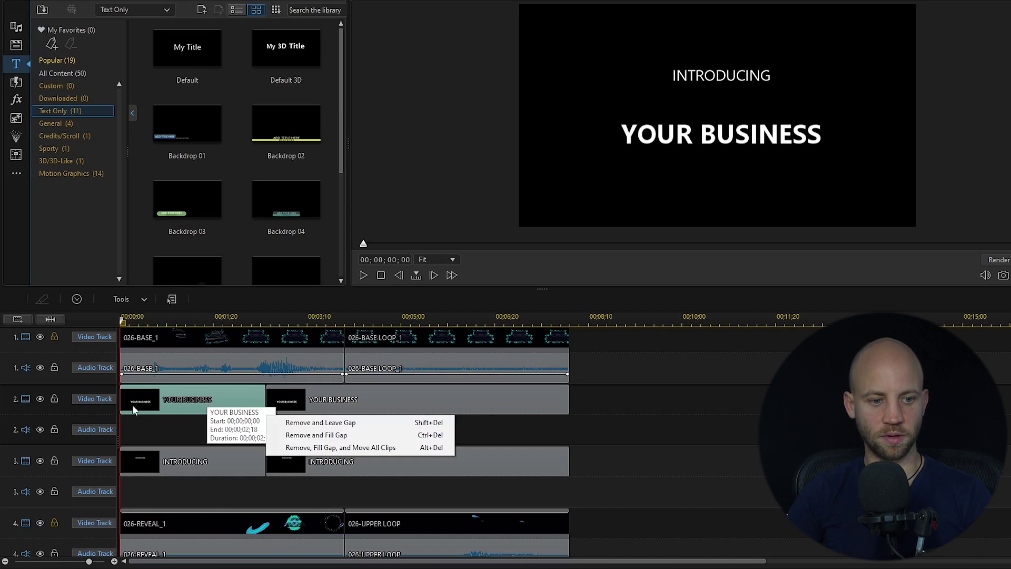
click(322, 424)
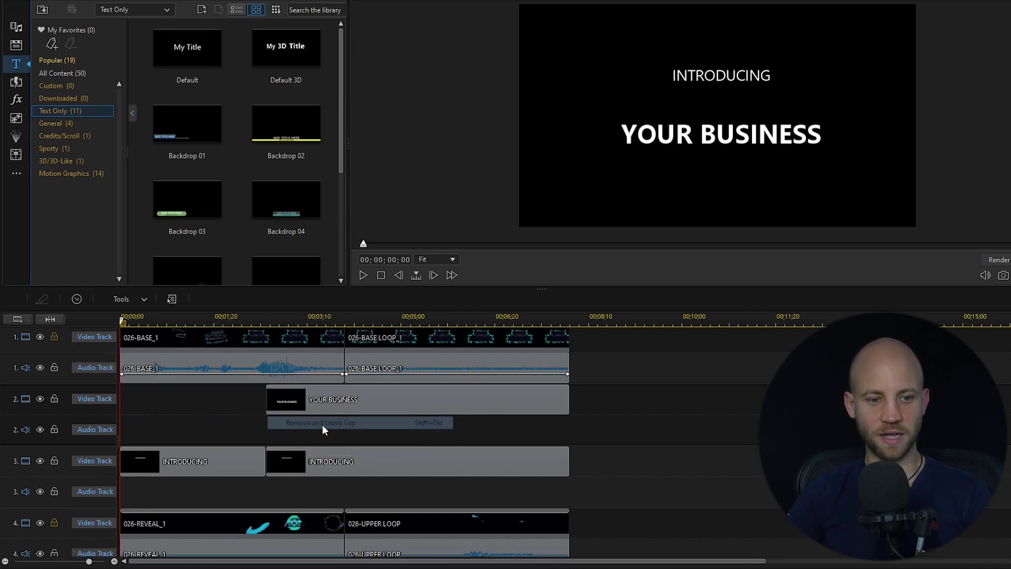
click(210, 459)
key(Delete)
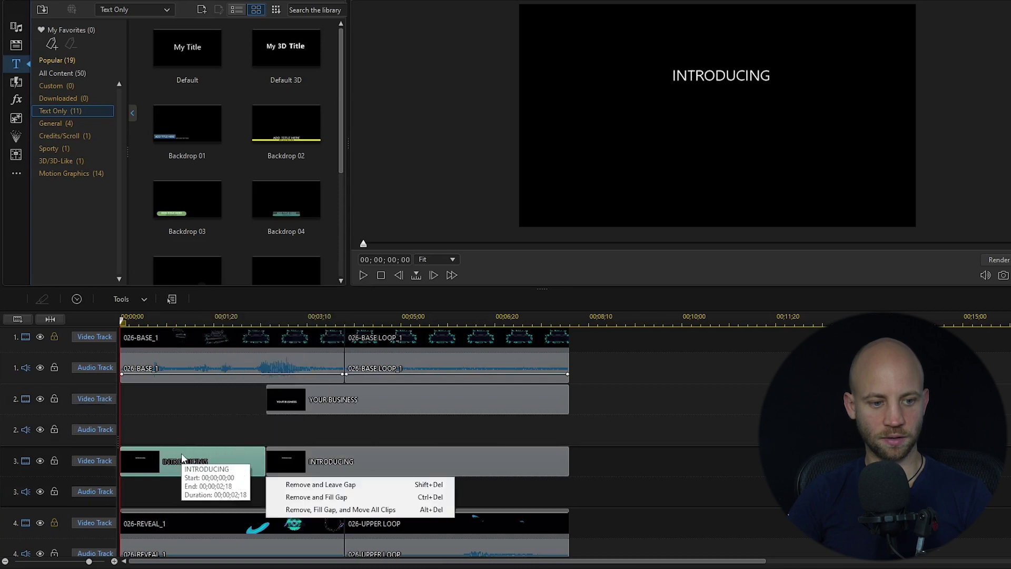
click(322, 486)
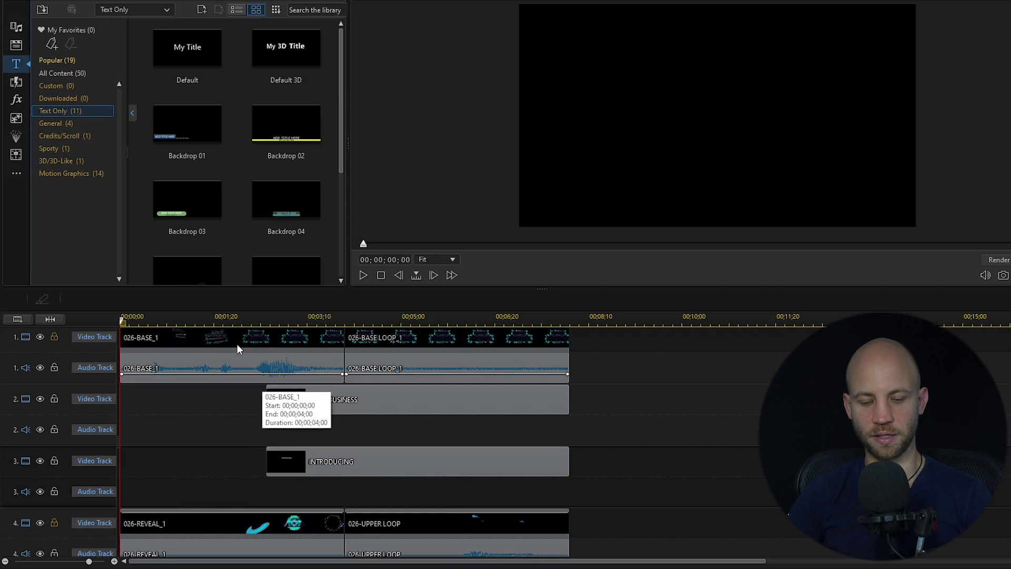
click(363, 276)
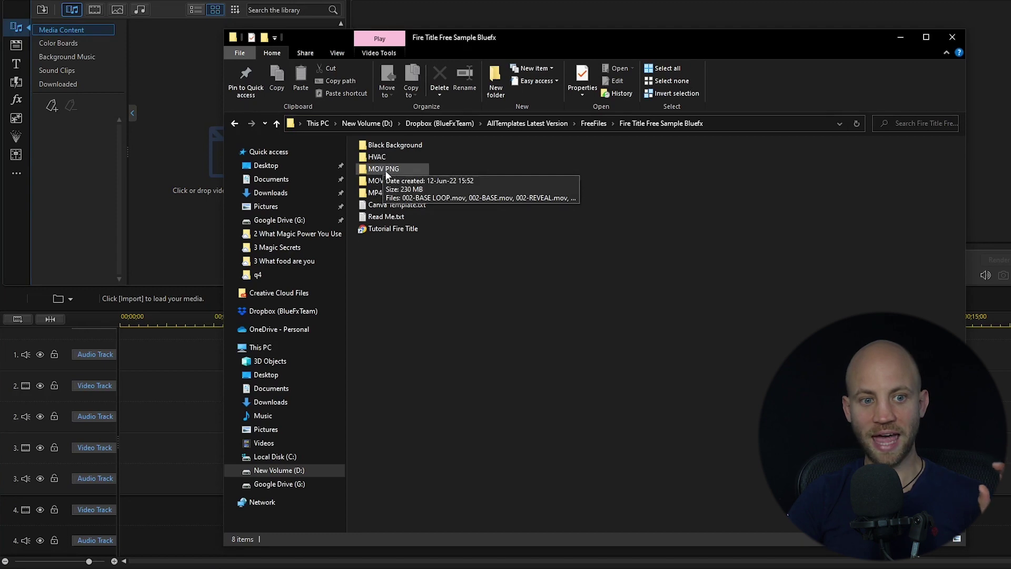
- Import the four MOV Prores 4444 clips into the library and place 002-BASE at the start of track 1
double_click(391, 182)
drag(684, 173, 358, 171)
drag(490, 38, 701, 36)
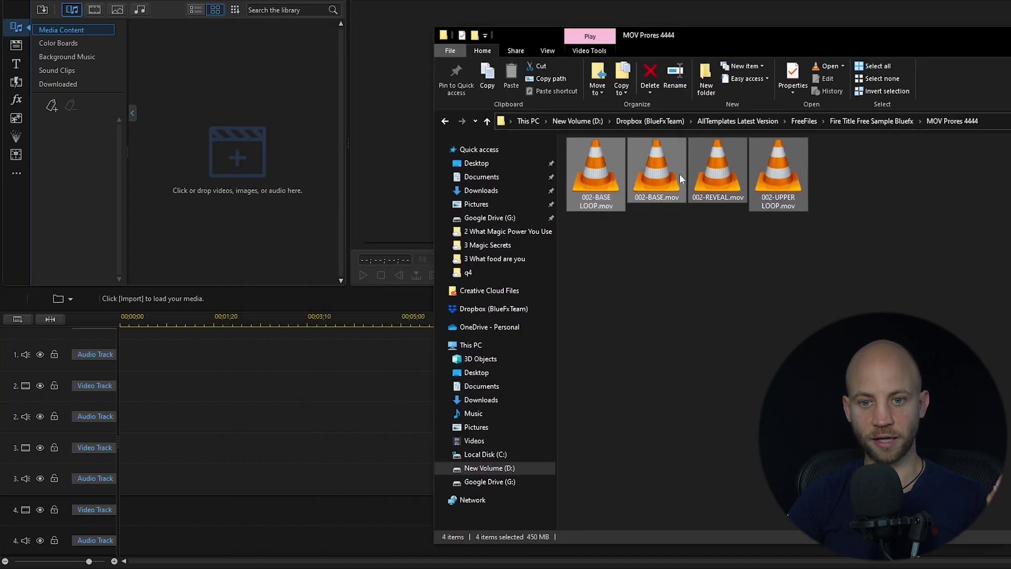
drag(601, 156, 215, 137)
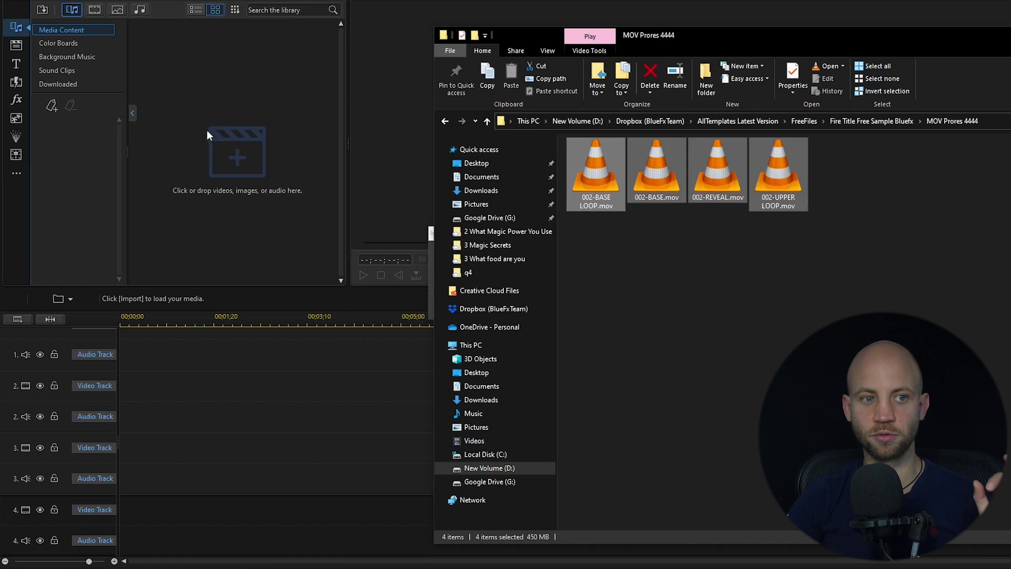
drag(174, 126, 112, 361)
- Add 002-BASE LOOP after 002-BASE on track 1, and 002-REVEAL then 002-UPPER LOOP on track 4
drag(286, 49, 347, 375)
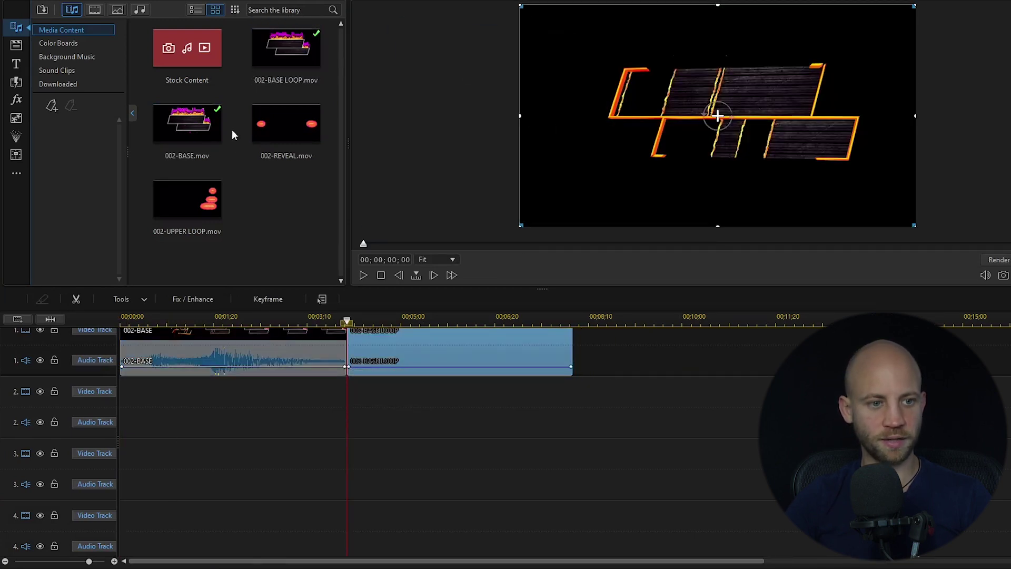
click(280, 130)
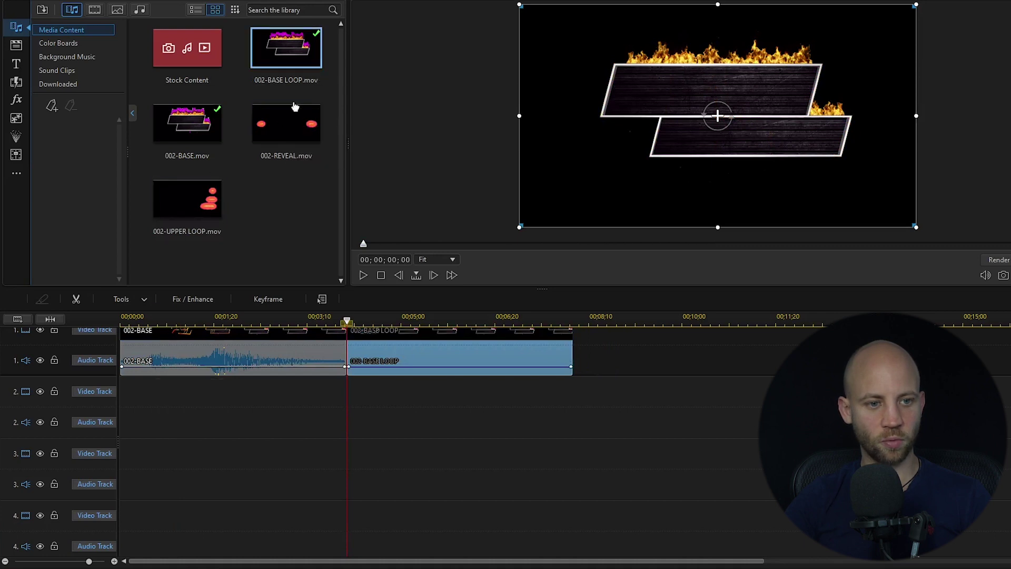
drag(282, 129, 110, 527)
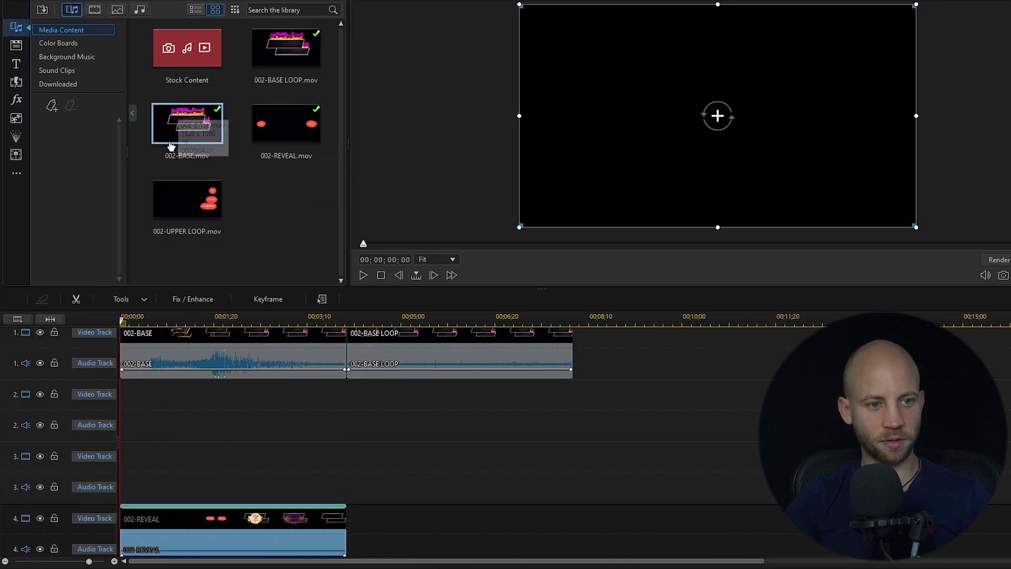
drag(210, 207, 346, 535)
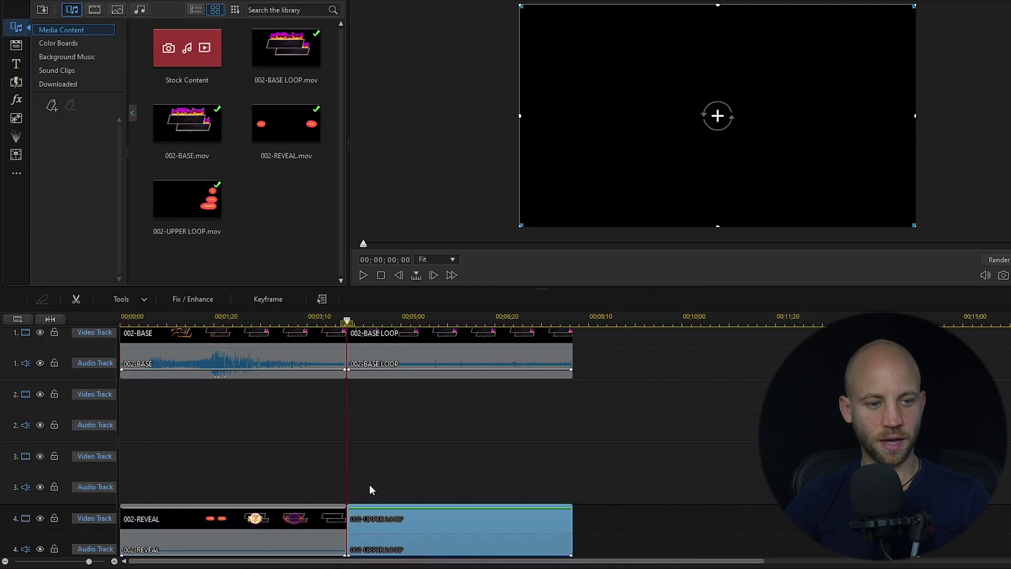
- Play the assembled fire frame from 02;18, where the loops begin
click(492, 318)
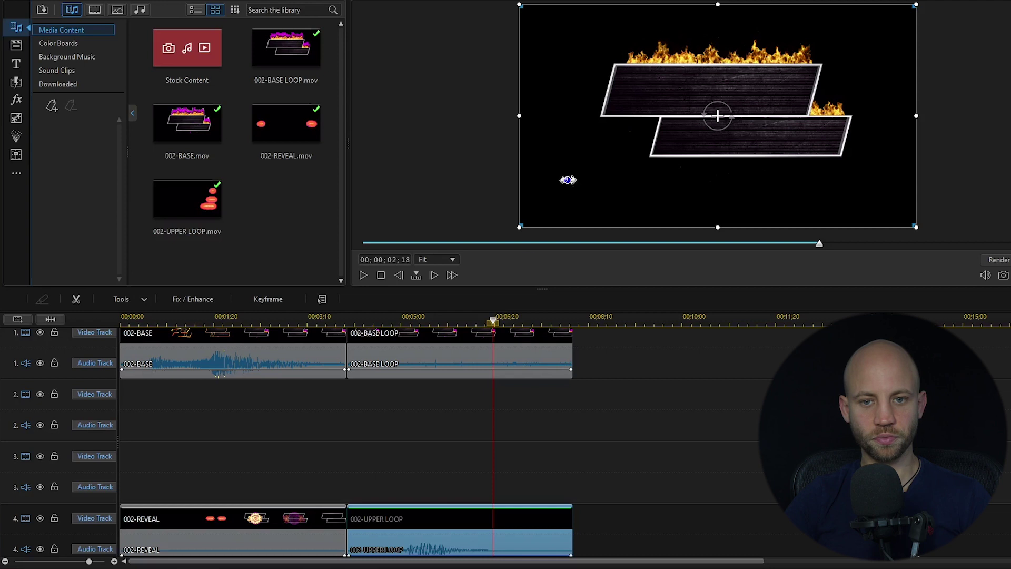
key(space)
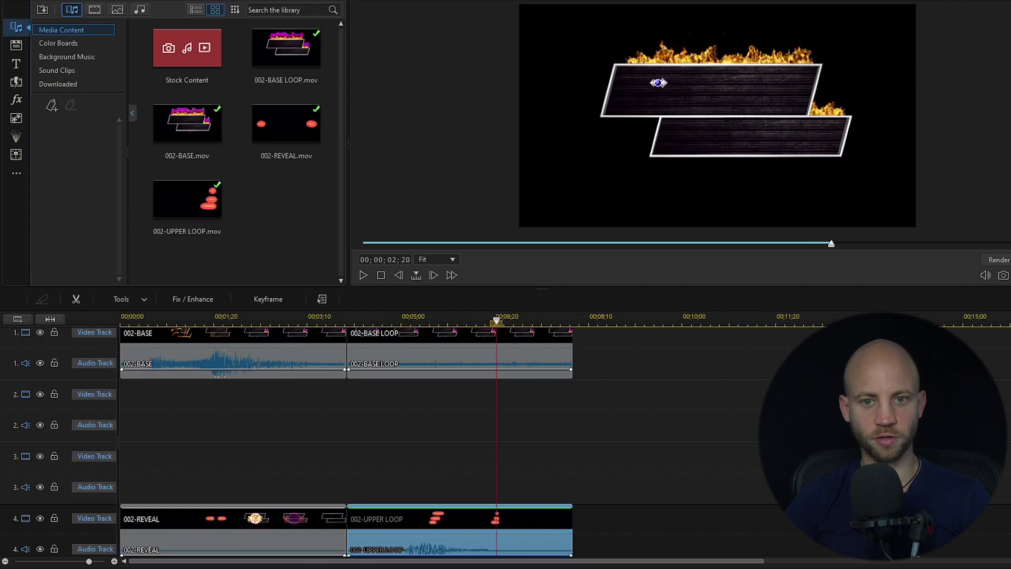
click(635, 88)
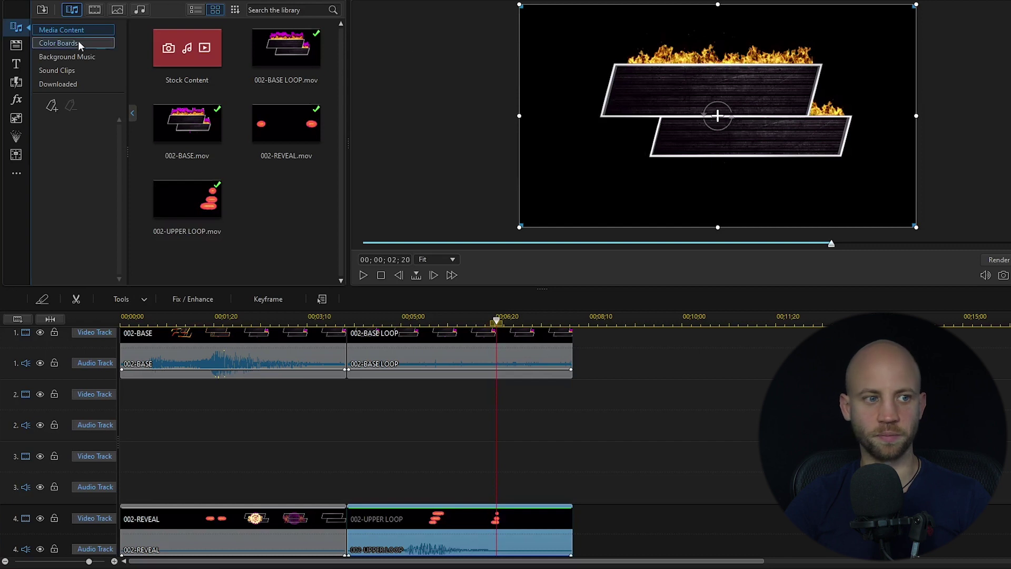
- Add Default title clips from the Title Room onto video tracks 2 and 3
click(17, 65)
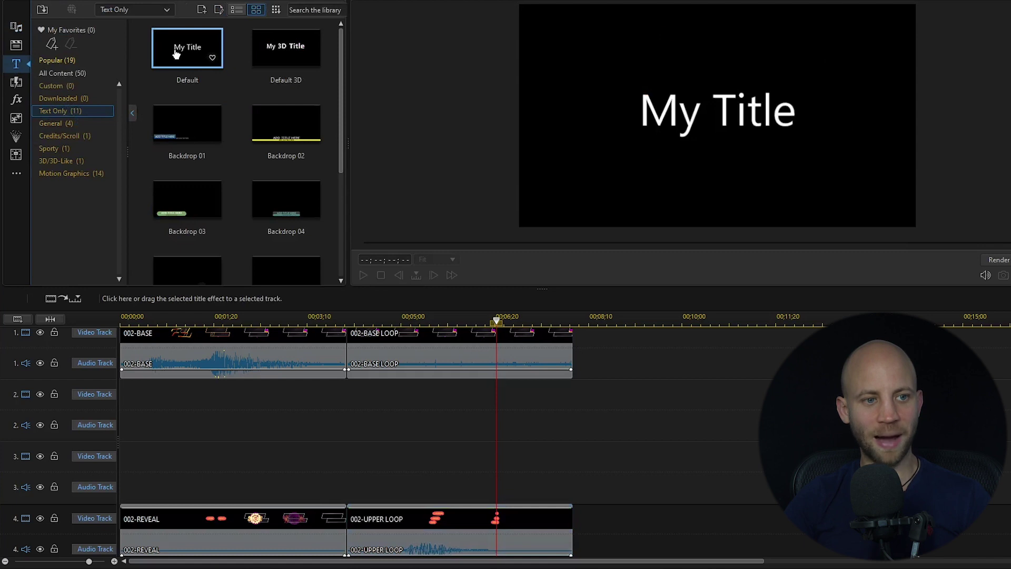
drag(177, 50, 120, 410)
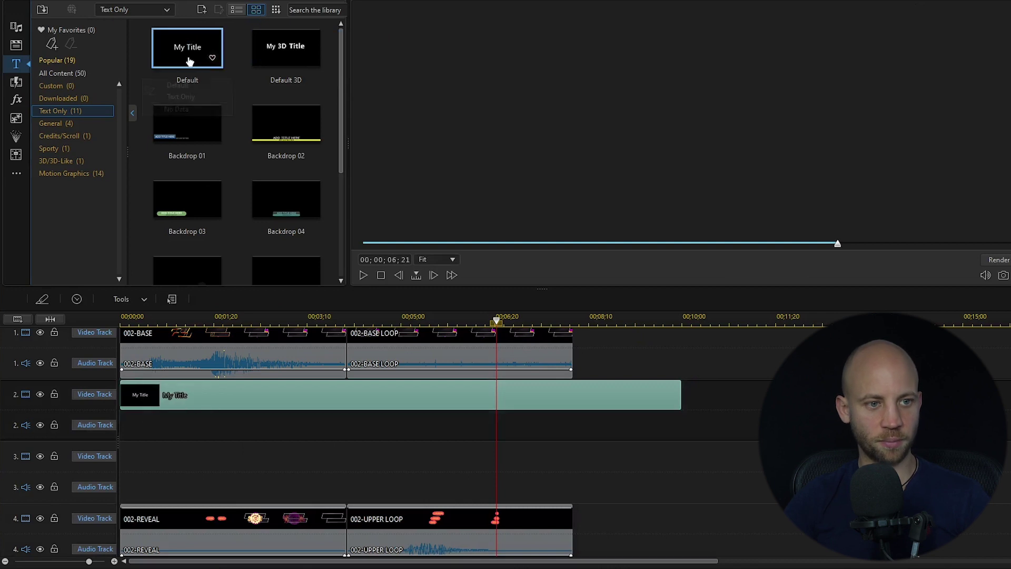
drag(176, 47, 479, 67)
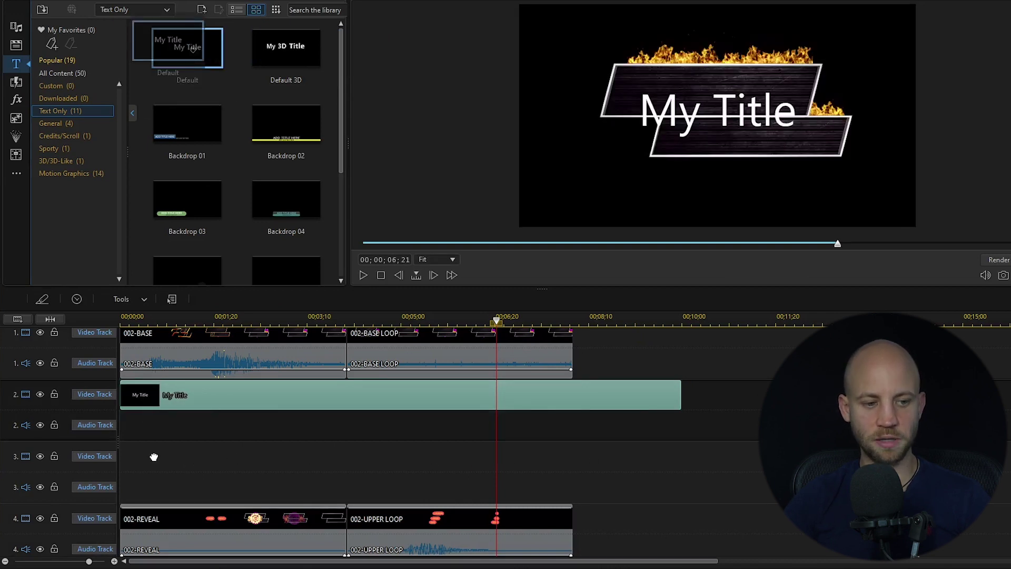
drag(154, 456, 154, 456)
- Trim both title clips to end at 08;02, lock track 4, and view the frame at 05;21
drag(680, 395, 573, 398)
drag(680, 457, 572, 463)
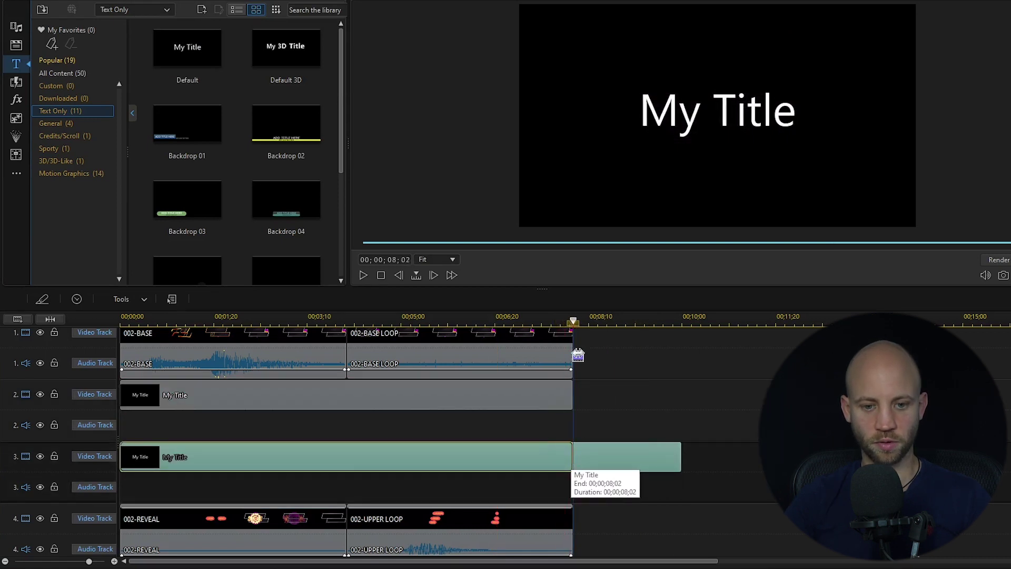
drag(568, 556, 573, 526)
key(Home)
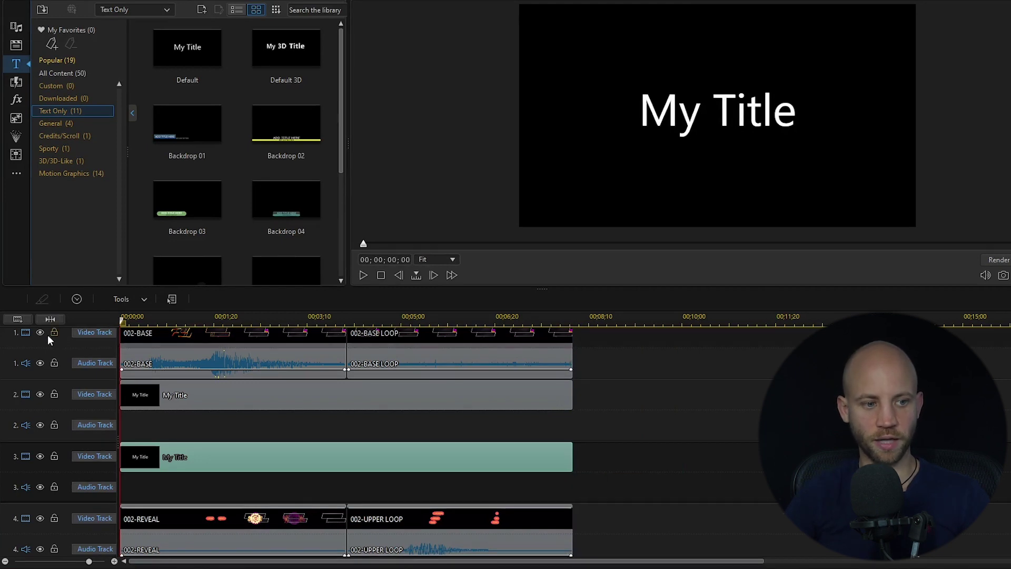
click(54, 519)
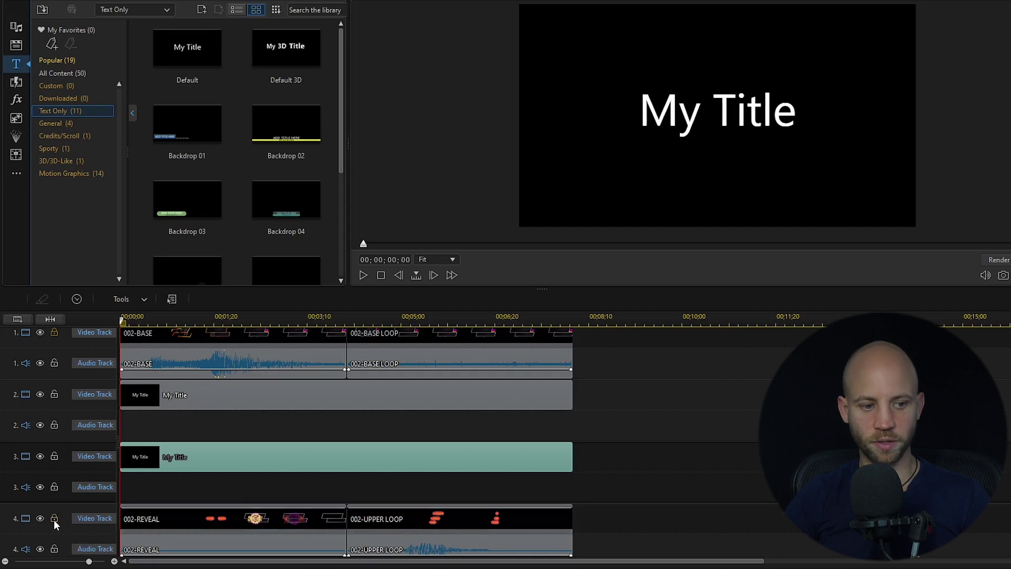
click(440, 314)
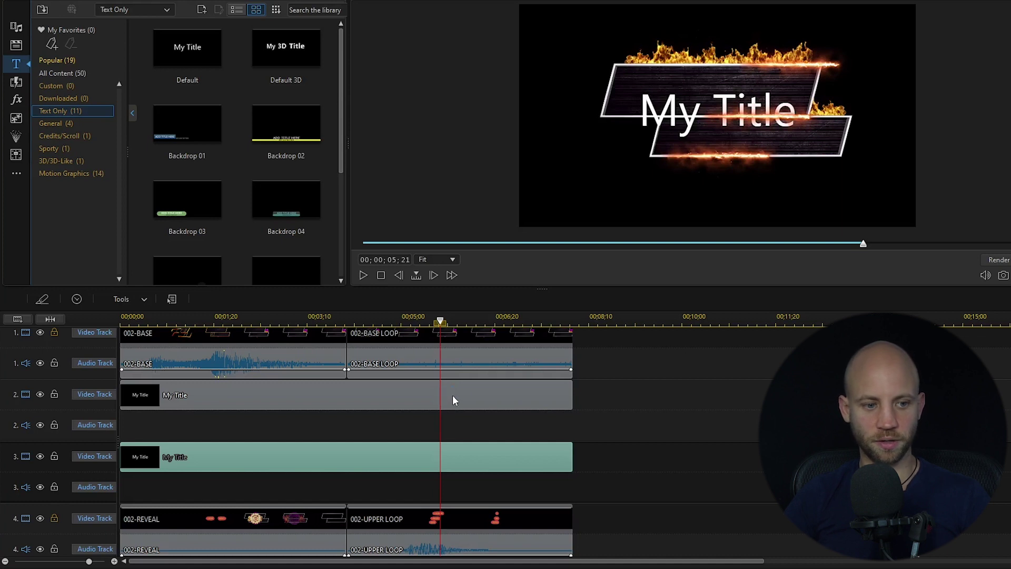
- Replace the track-2 title text with INTRODUCE, then shrink it and fit it inside the top fire banner
click(451, 394)
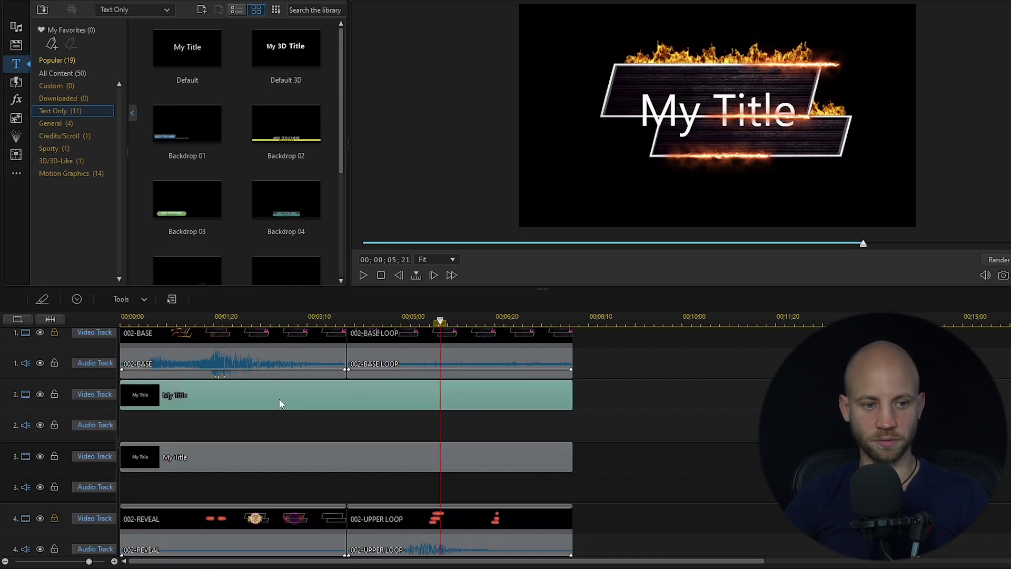
double_click(674, 121)
text(INTRODUCE)
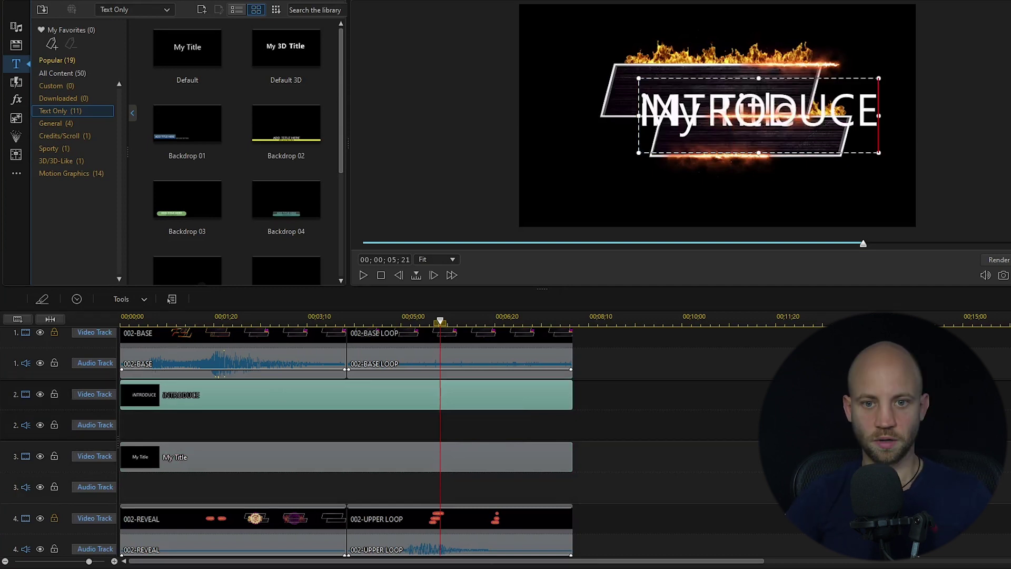
drag(721, 79, 694, 65)
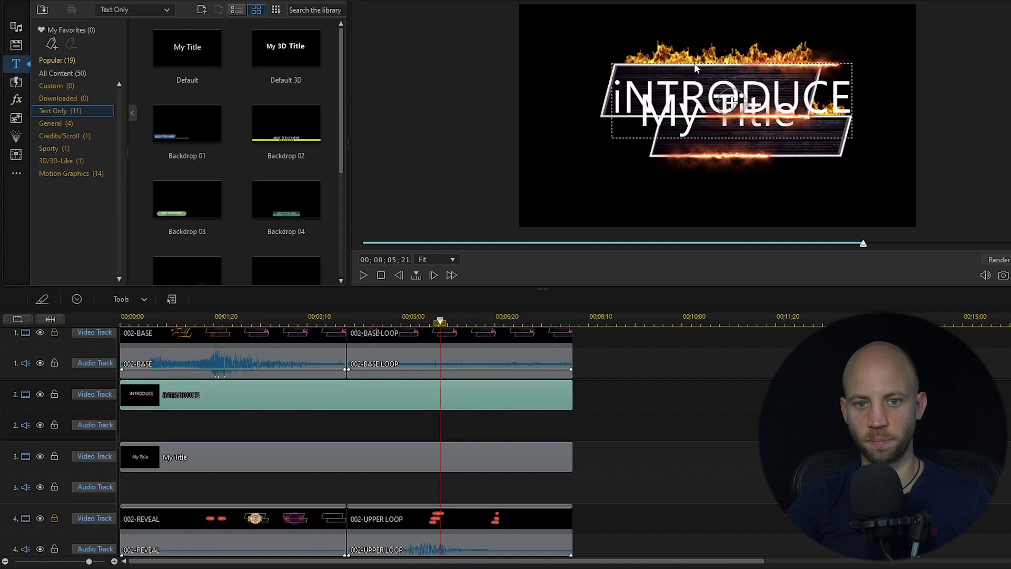
double_click(694, 65)
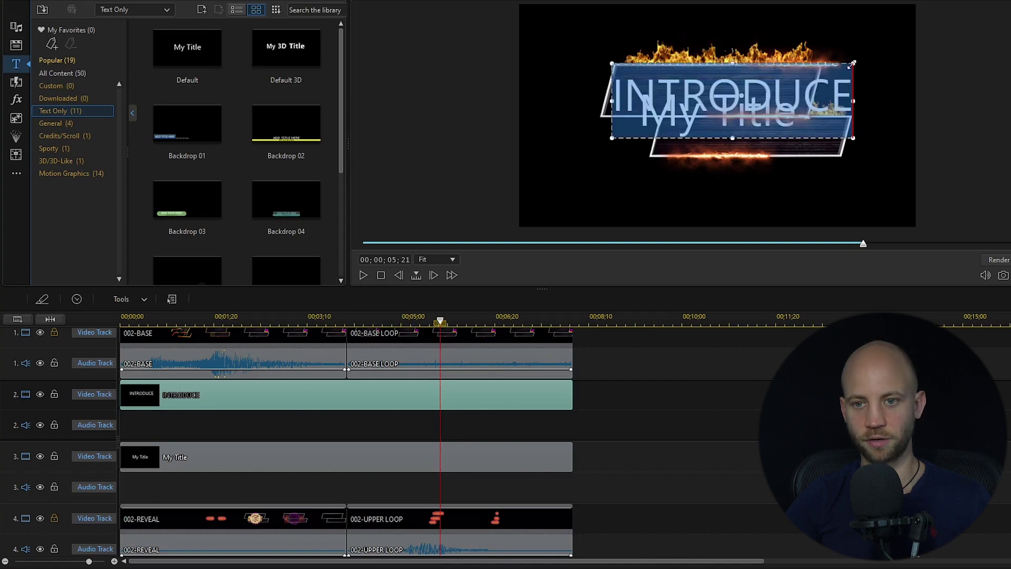
click(832, 67)
drag(831, 67, 814, 75)
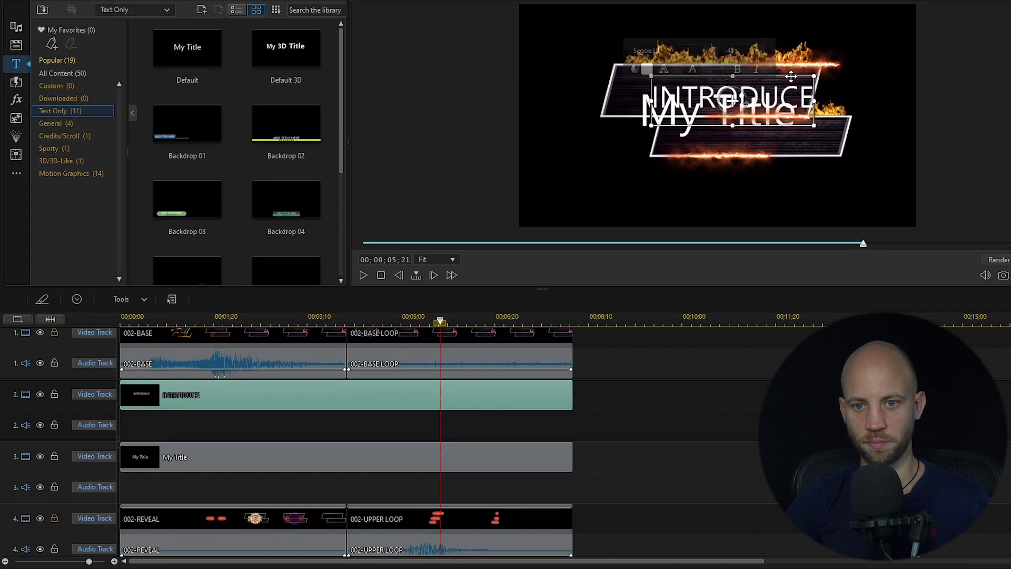
mouse_move(791, 77)
mouse_down()
mouse_move(789, 67)
mouse_move(782, 73)
mouse_up()
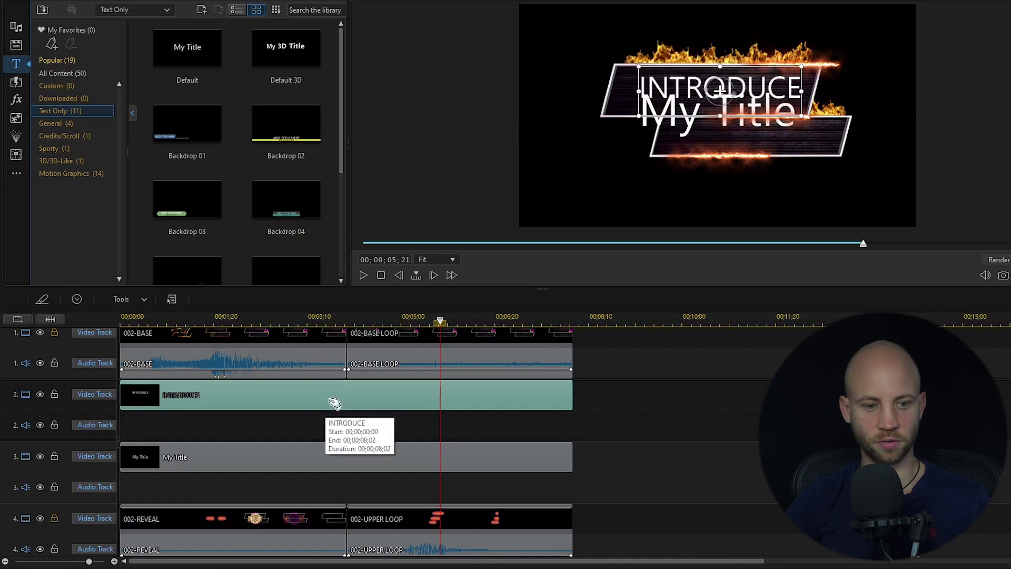
click(332, 423)
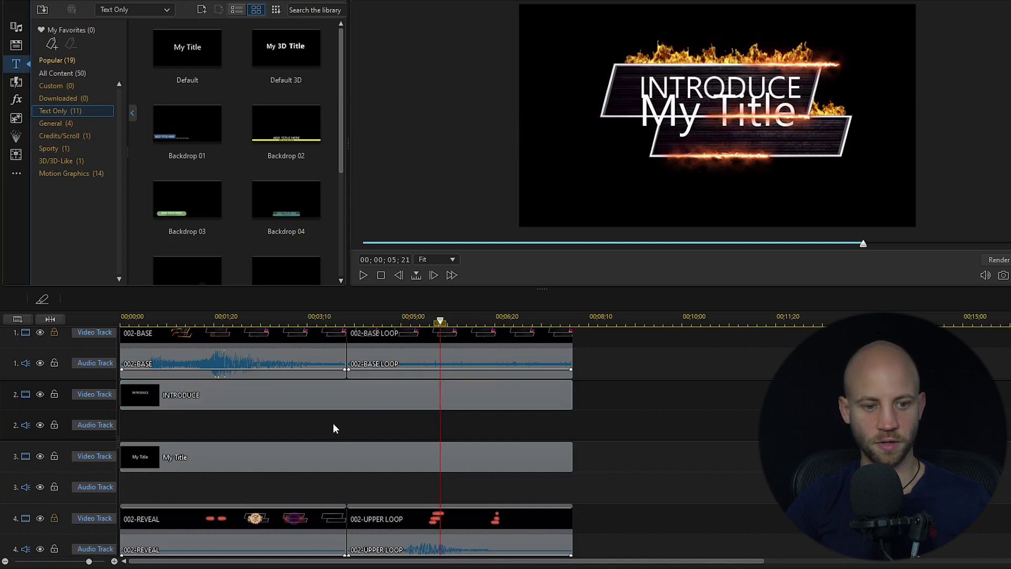
- Change the track-3 title to MY BUSINESS, bold and in a smaller font, centred in the lower banner
click(263, 456)
double_click(684, 127)
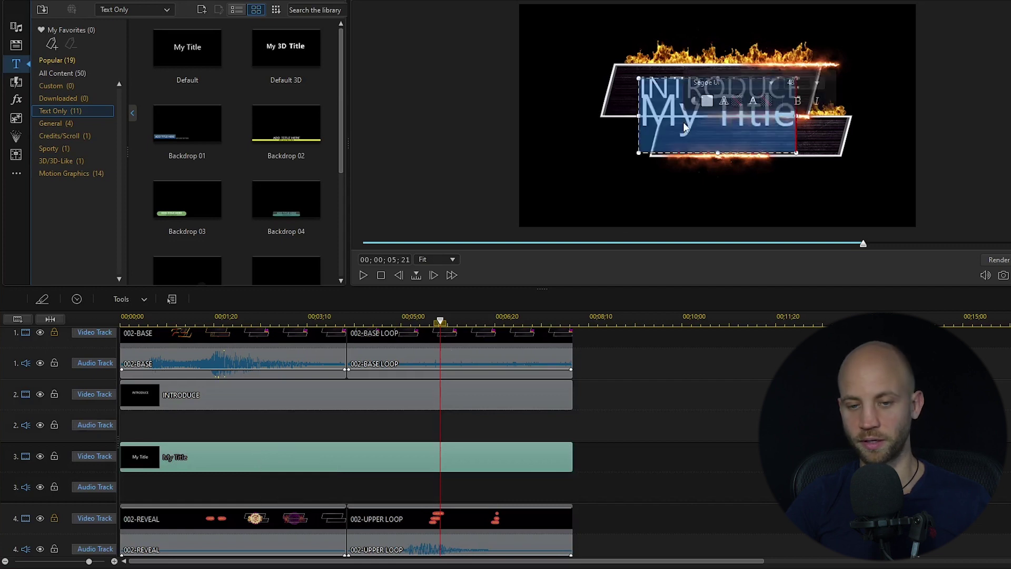
text(MY BUSINESS)
double_click(776, 118)
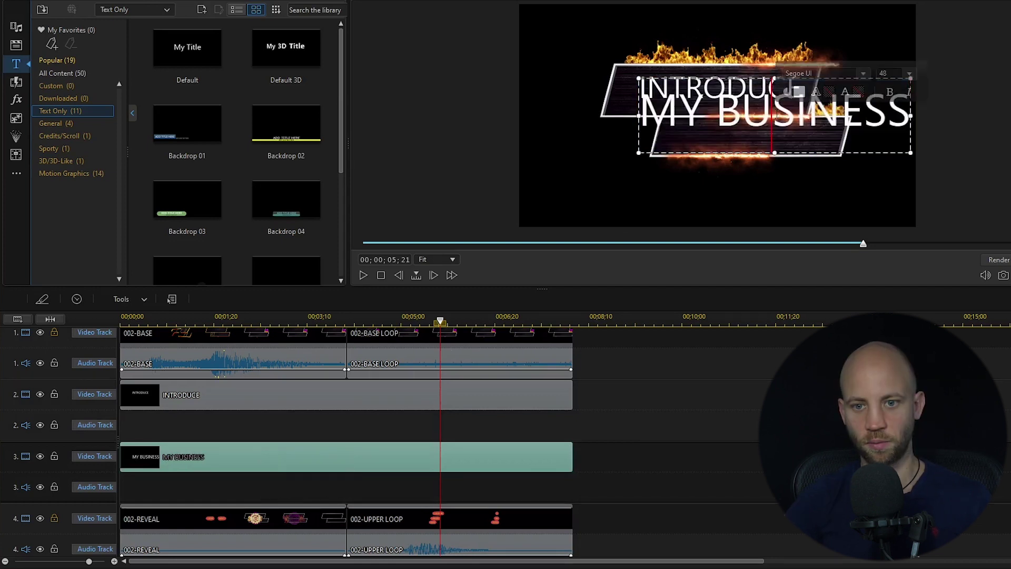
click(891, 92)
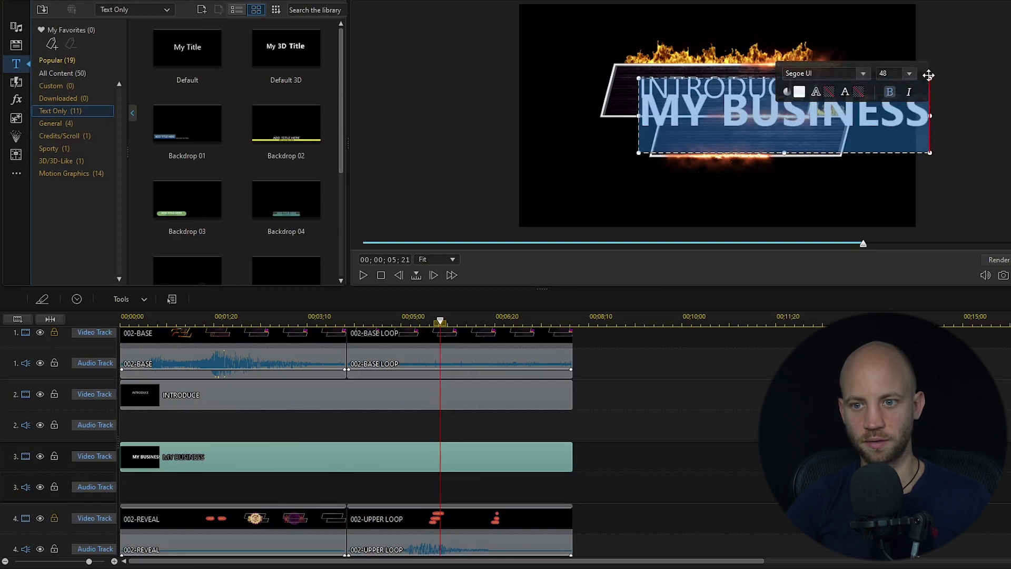
click(910, 74)
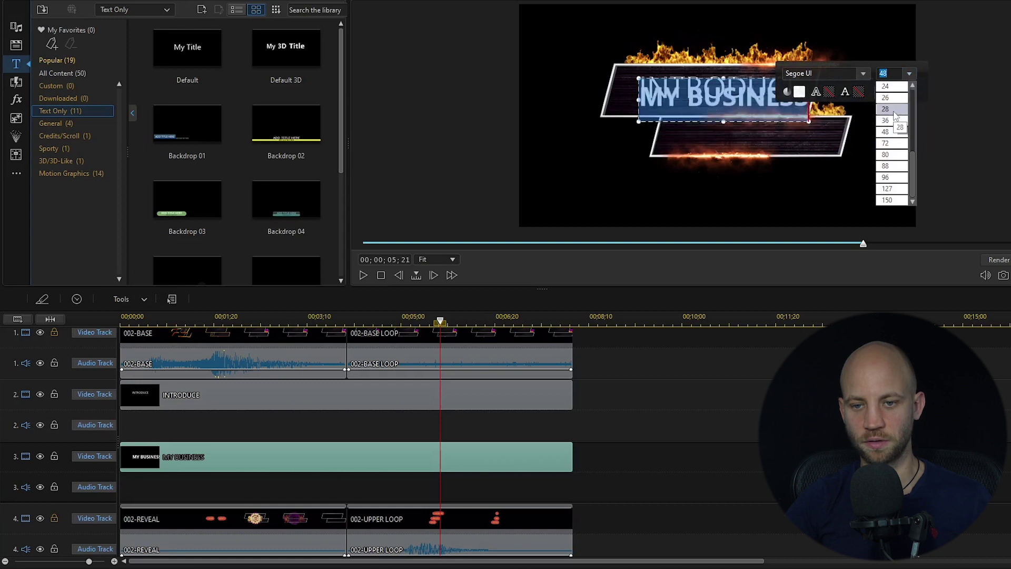
click(890, 120)
click(676, 125)
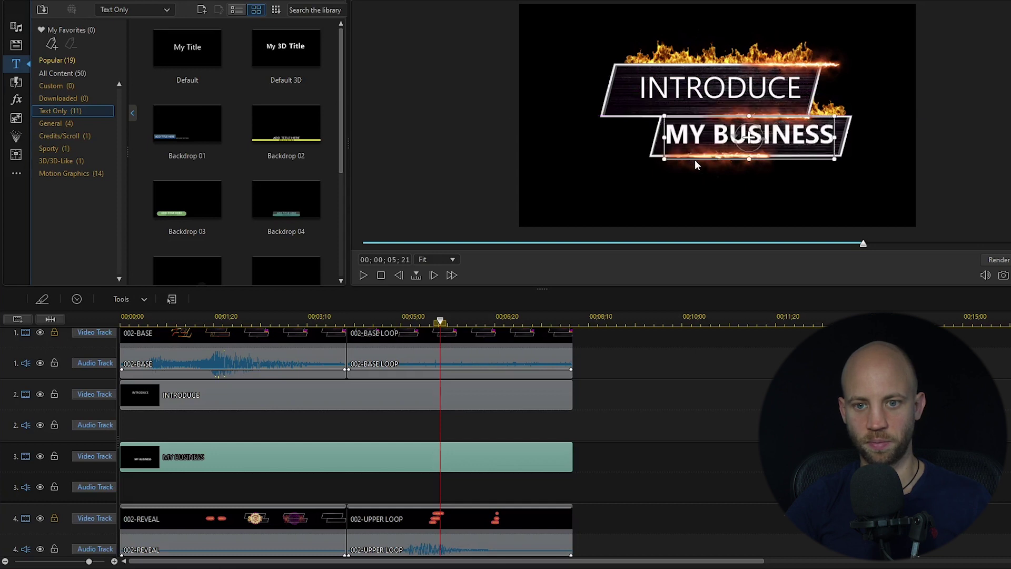
drag(693, 123, 696, 123)
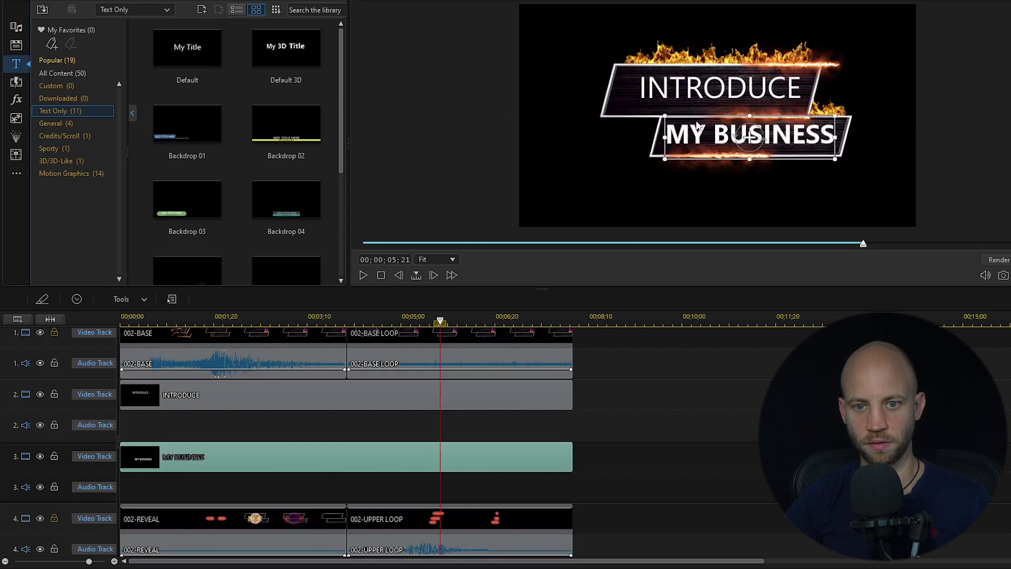
click(651, 368)
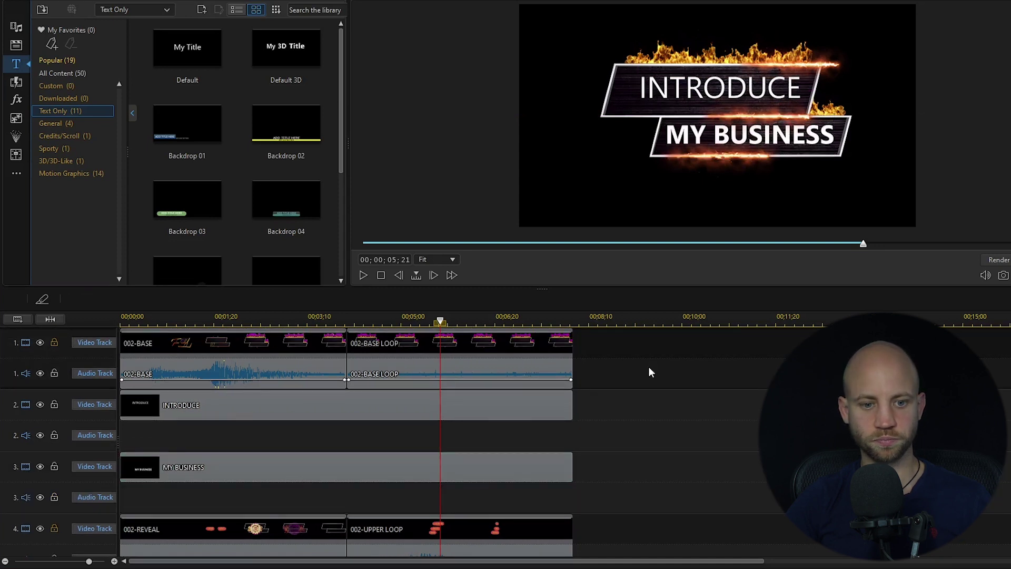
click(219, 320)
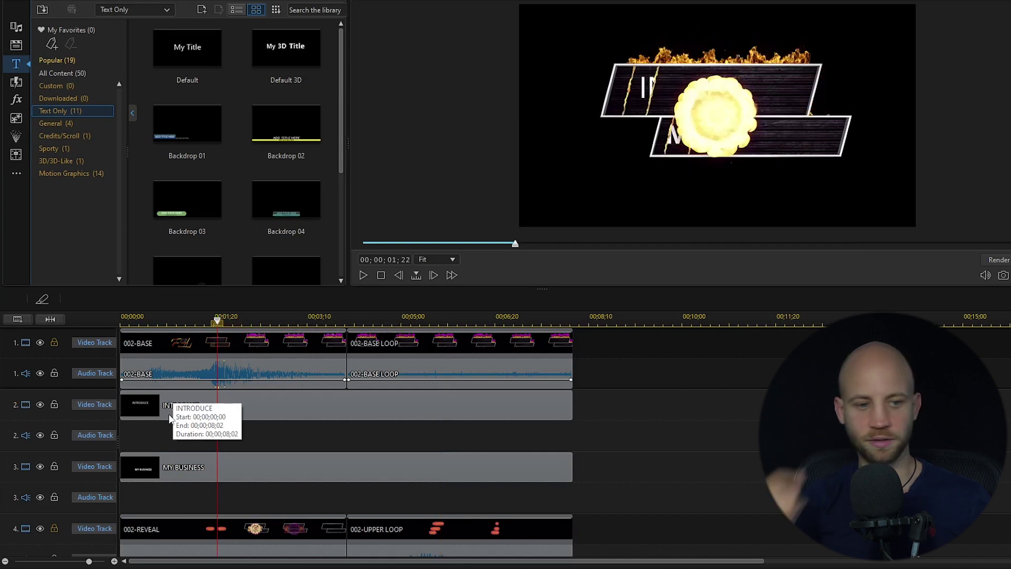
- Split the INTRODUCE and MY BUSINESS clips at 01;15, just after the reveal
drag(220, 326, 209, 325)
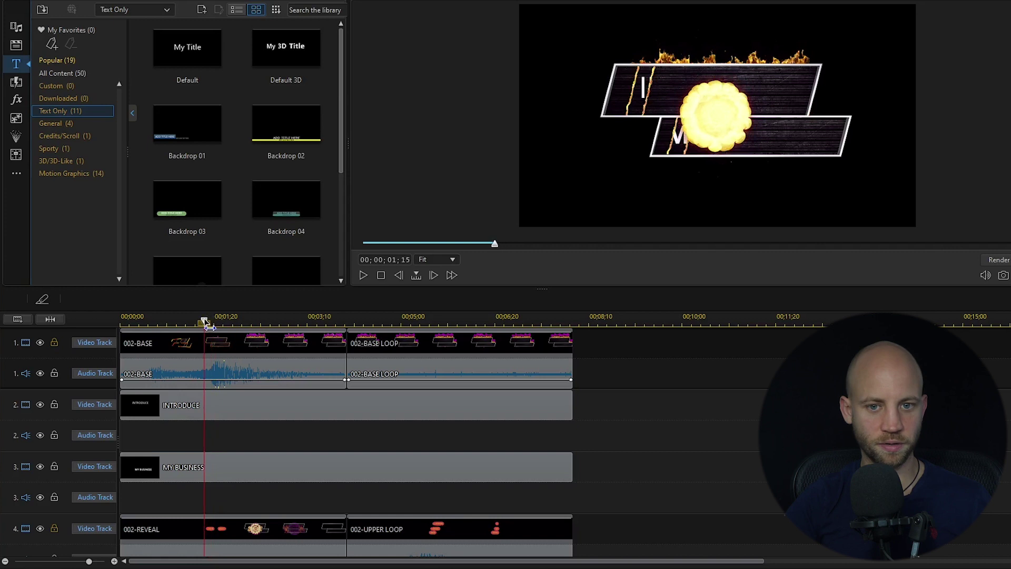
click(172, 410)
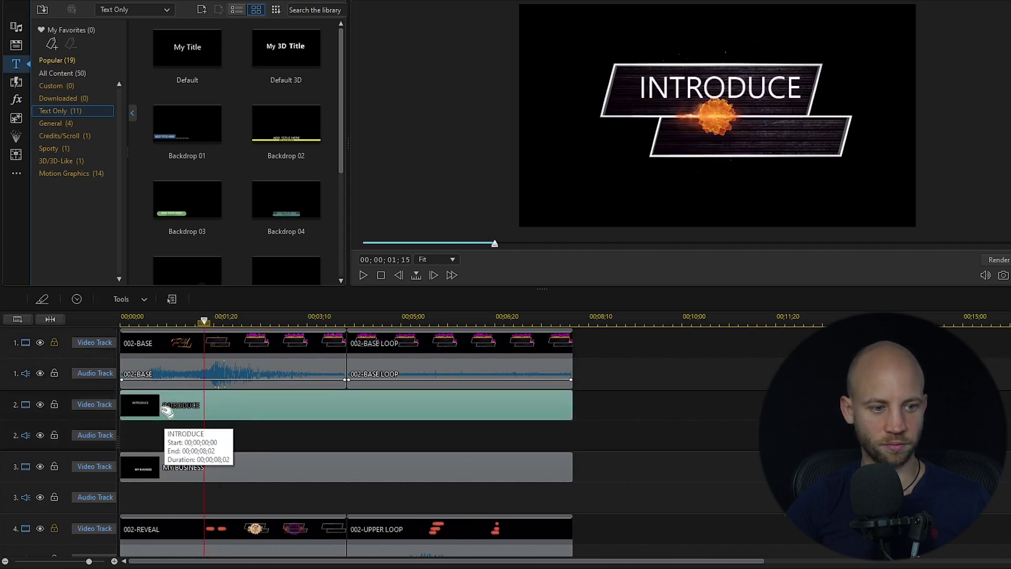
click(44, 302)
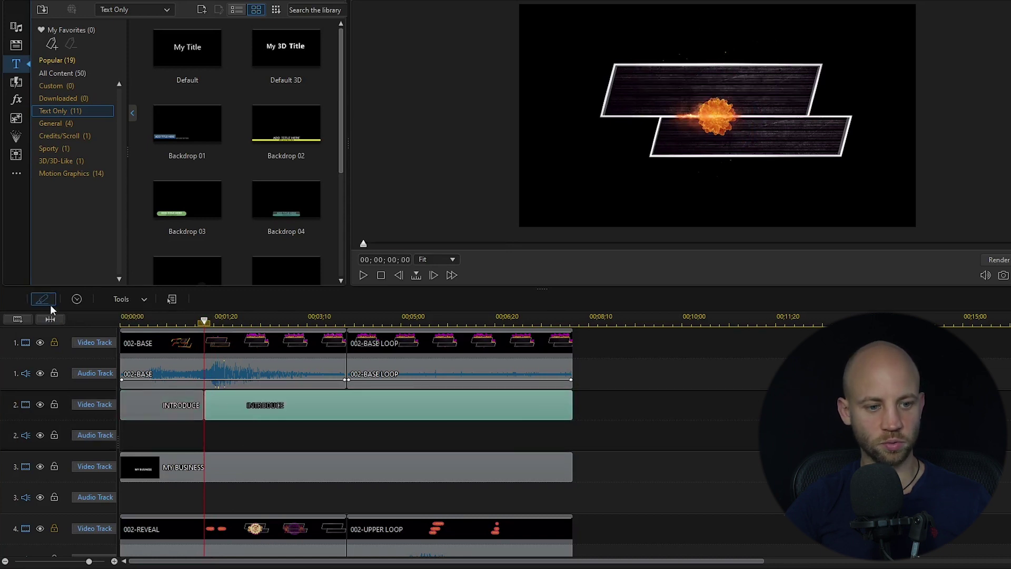
click(156, 467)
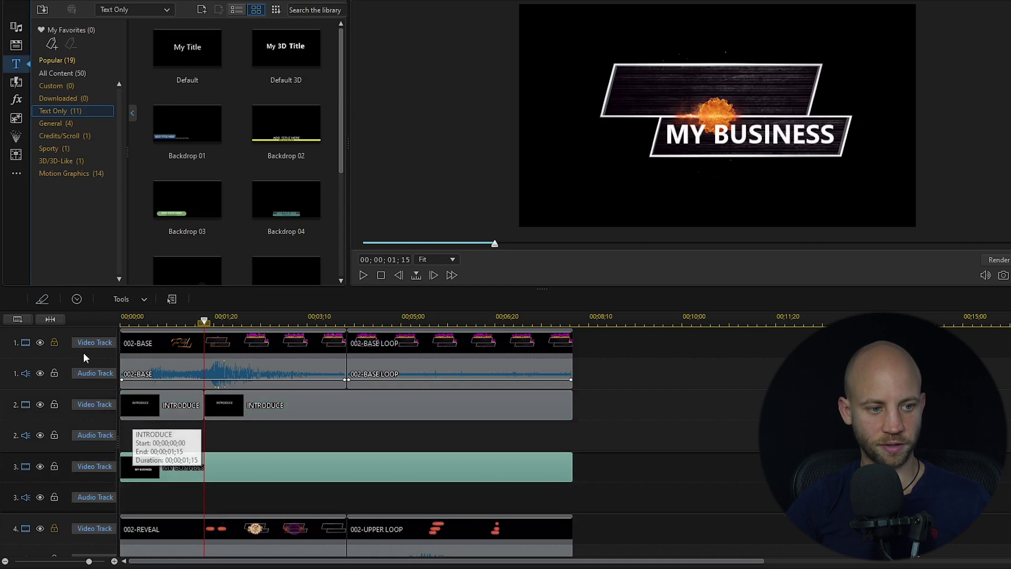
click(42, 301)
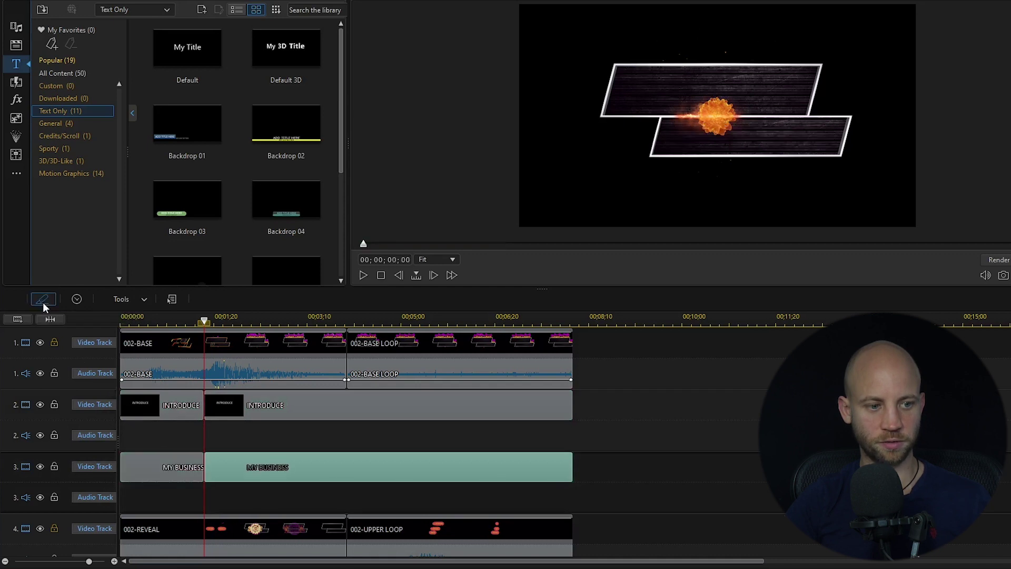
- Delete the first piece of each title with Remove and Leave Gap
click(163, 411)
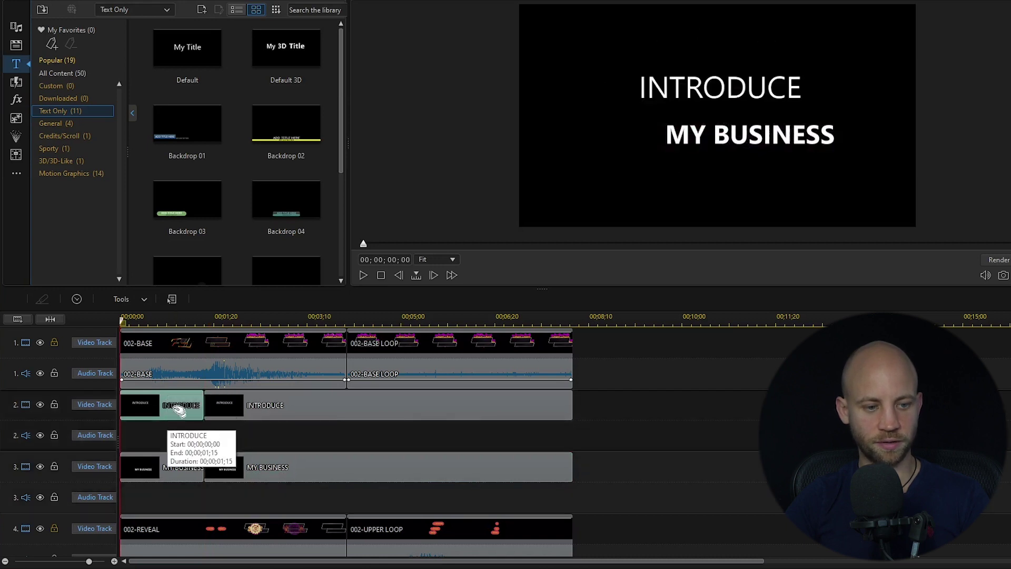
key(Delete)
click(246, 428)
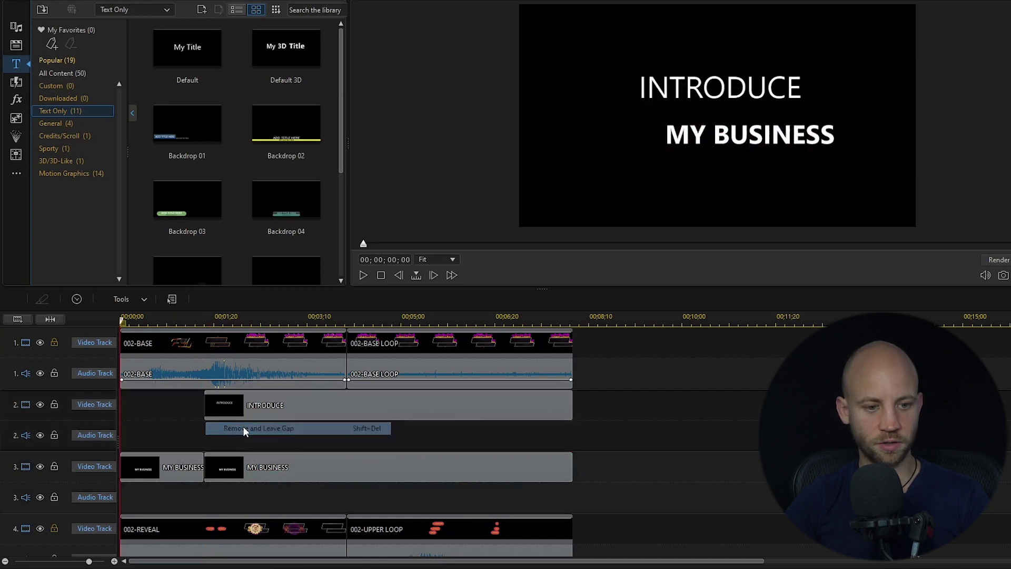
click(157, 466)
key(Delete)
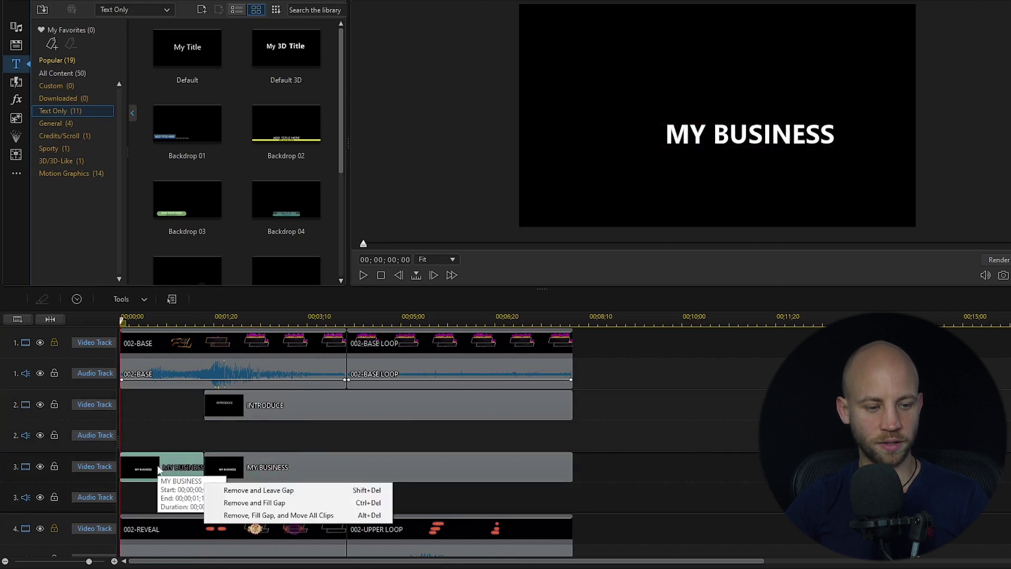
click(253, 489)
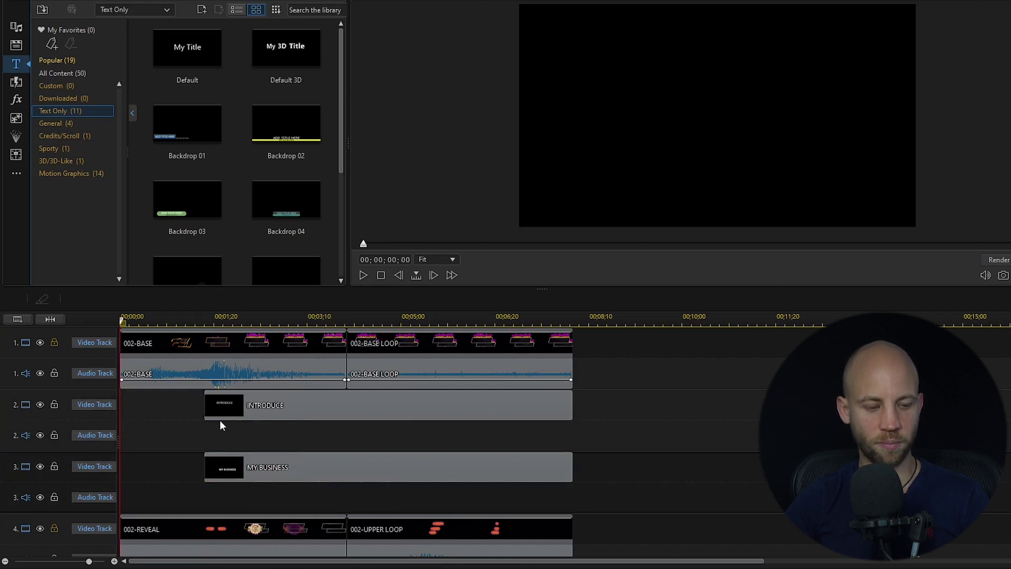
- Play the fire title to check that INTRODUCE and MY BUSINESS appear in the banners after the reveal
click(365, 276)
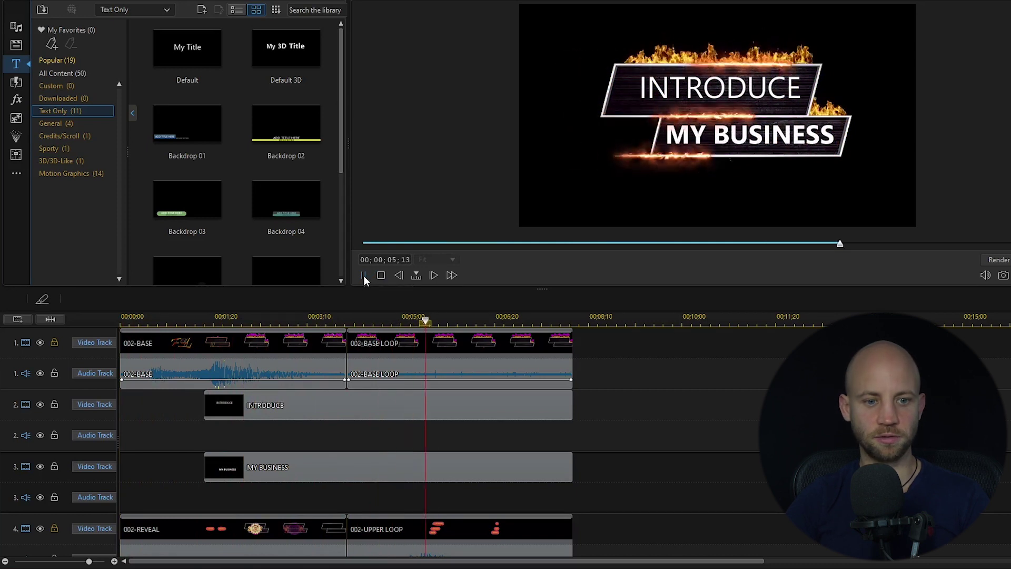
click(365, 276)
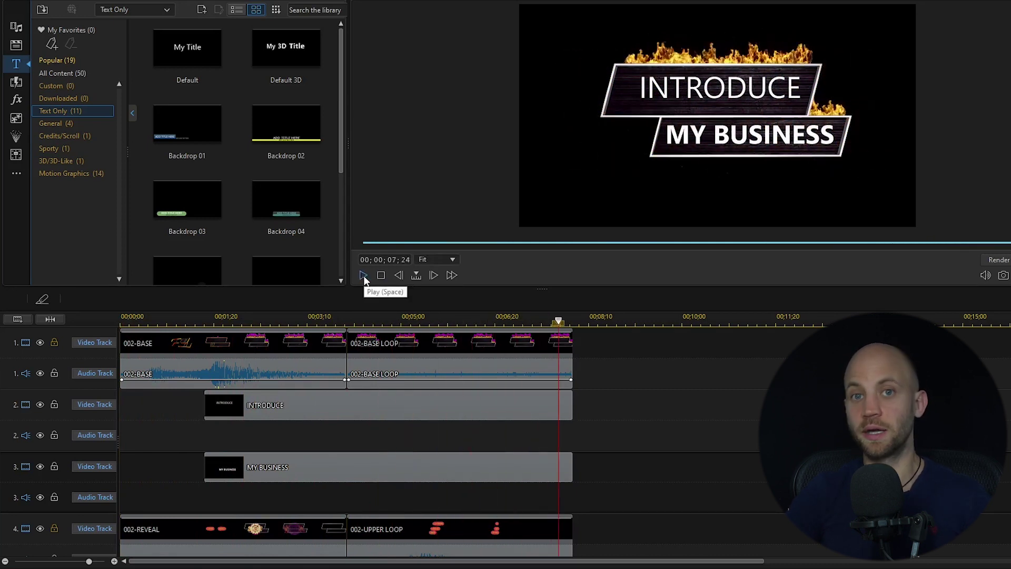